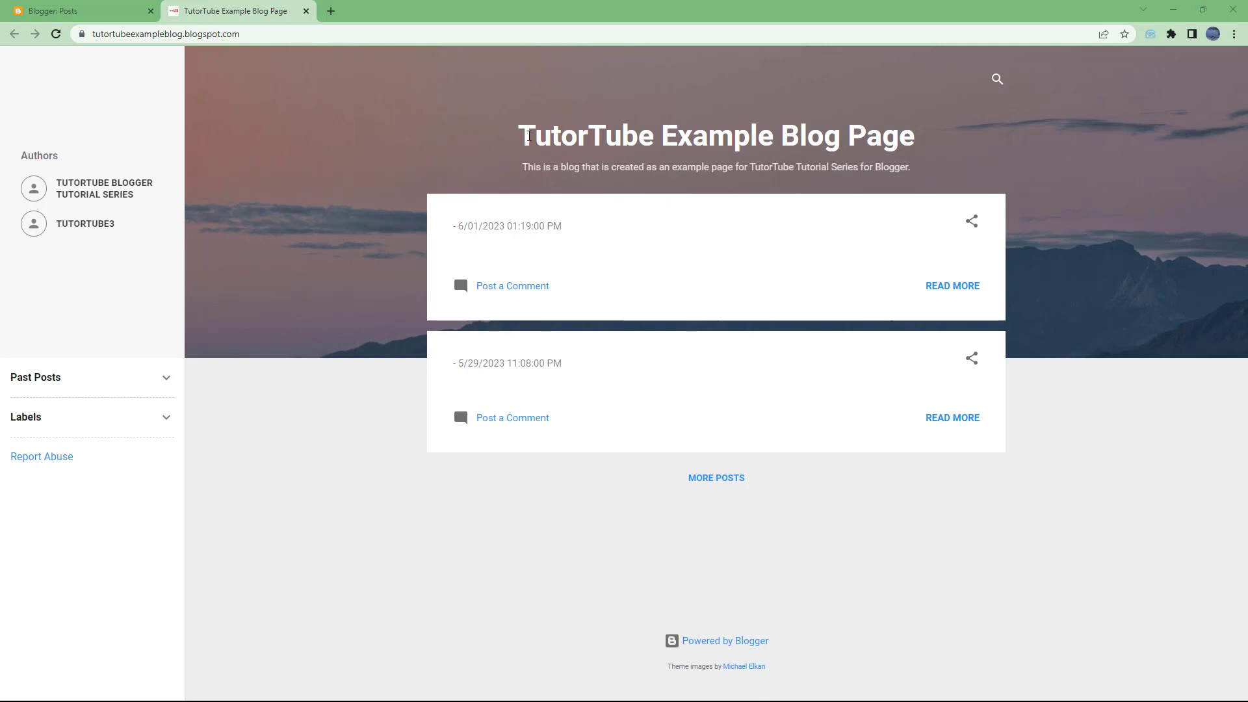
Go from the live blog back to the Blogger dashboard and open the blog's Layout page
{"action": "left_click_drag", "start_coordinate": [528, 136], "coordinate": [839, 179]}
{"action": "left_click", "coordinate": [806, 167]}
{"action": "left_click", "coordinate": [101, 12]}
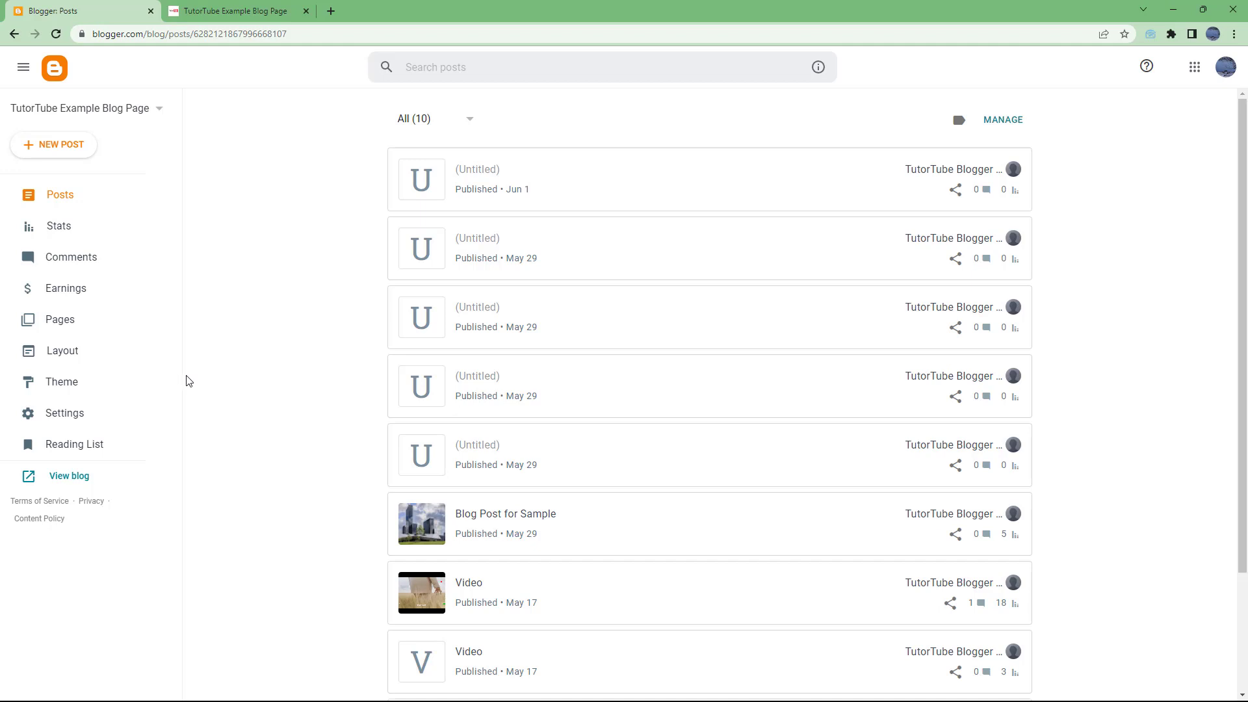
{"action": "left_click", "coordinate": [148, 352]}
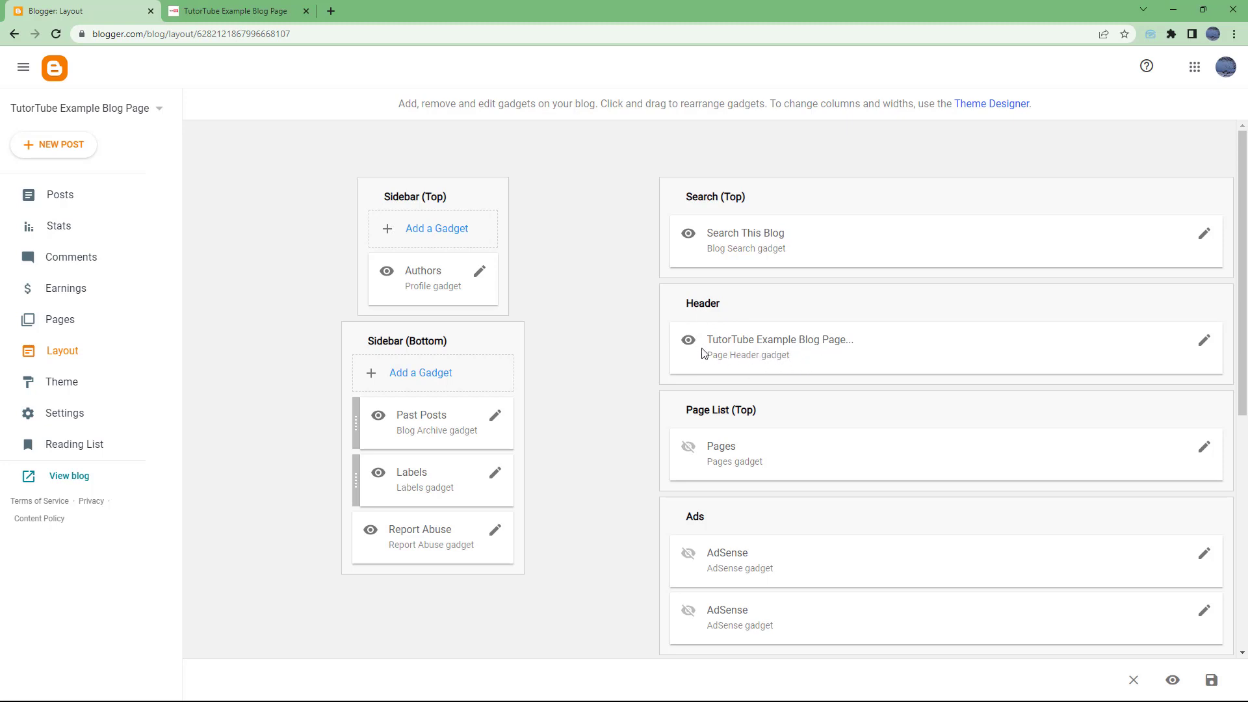
Switch off Show this widget for the Header gadget, save, and reload the blog to check
{"action": "left_click", "coordinate": [1205, 345]}
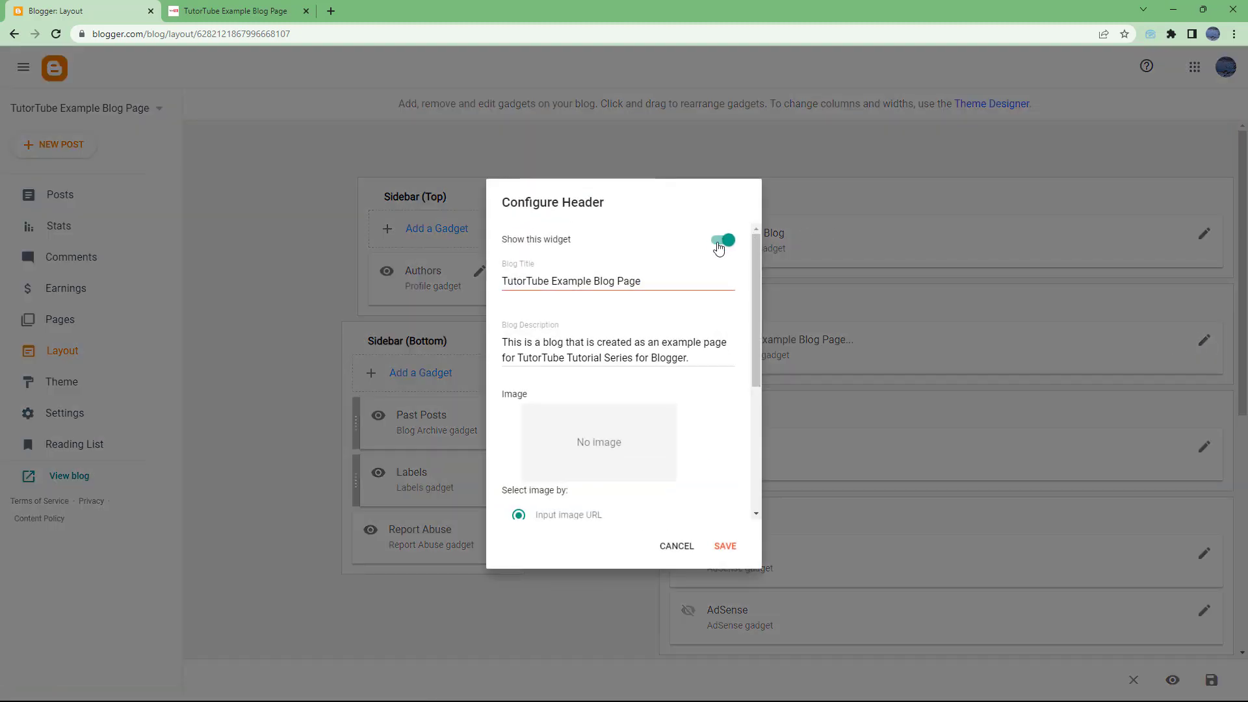
{"action": "left_click", "coordinate": [720, 244]}
{"action": "left_click", "coordinate": [727, 548]}
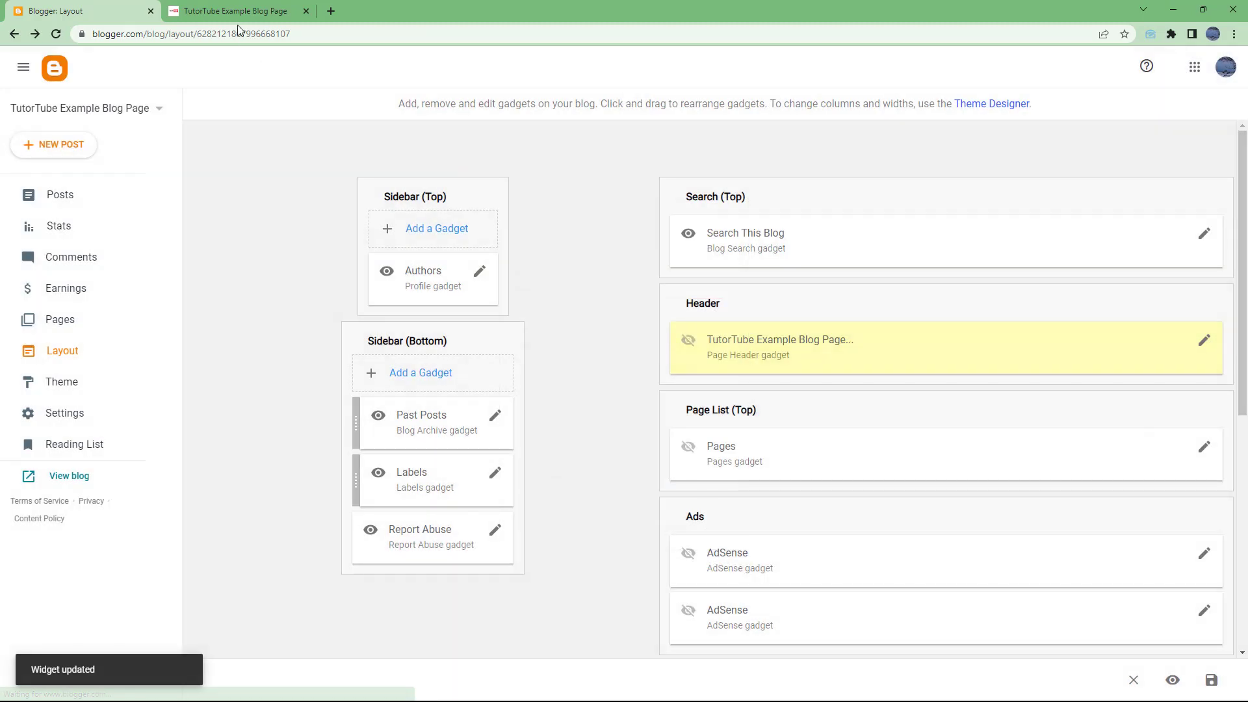
{"action": "left_click", "coordinate": [221, 11]}
{"action": "left_click", "coordinate": [57, 35]}
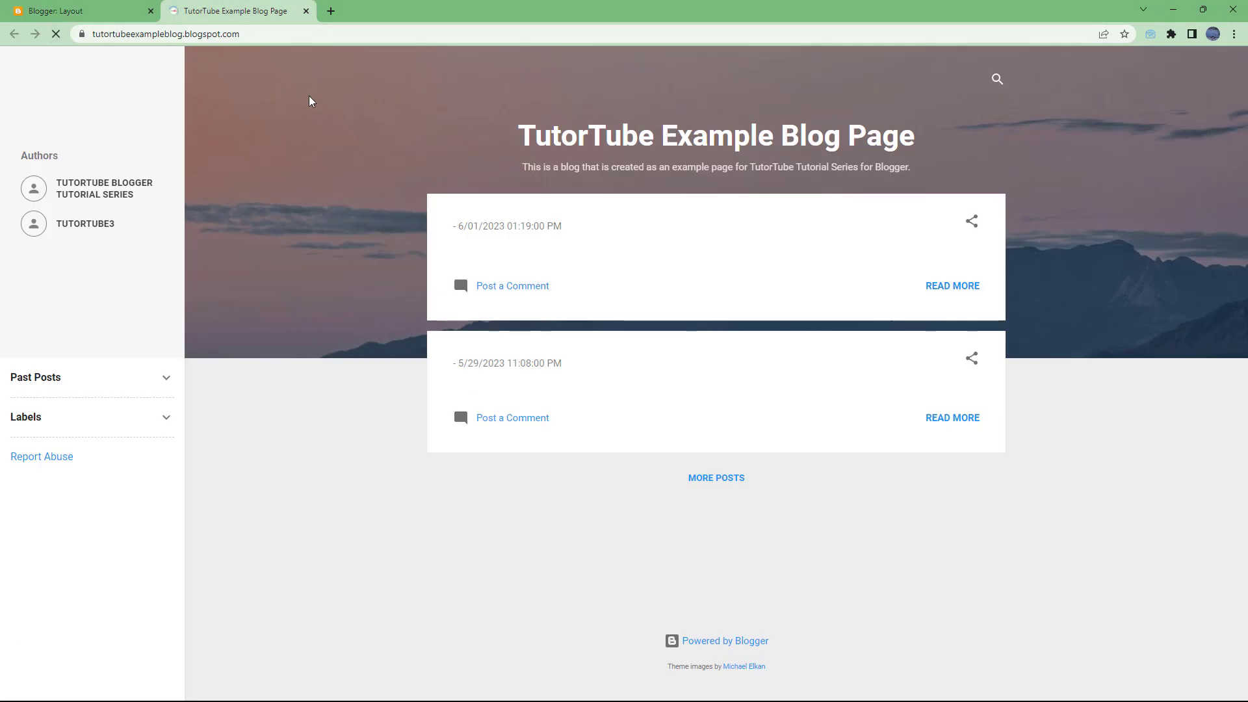
Reopen the Header gadget settings and switch Show this widget back on
{"action": "left_click", "coordinate": [117, 11]}
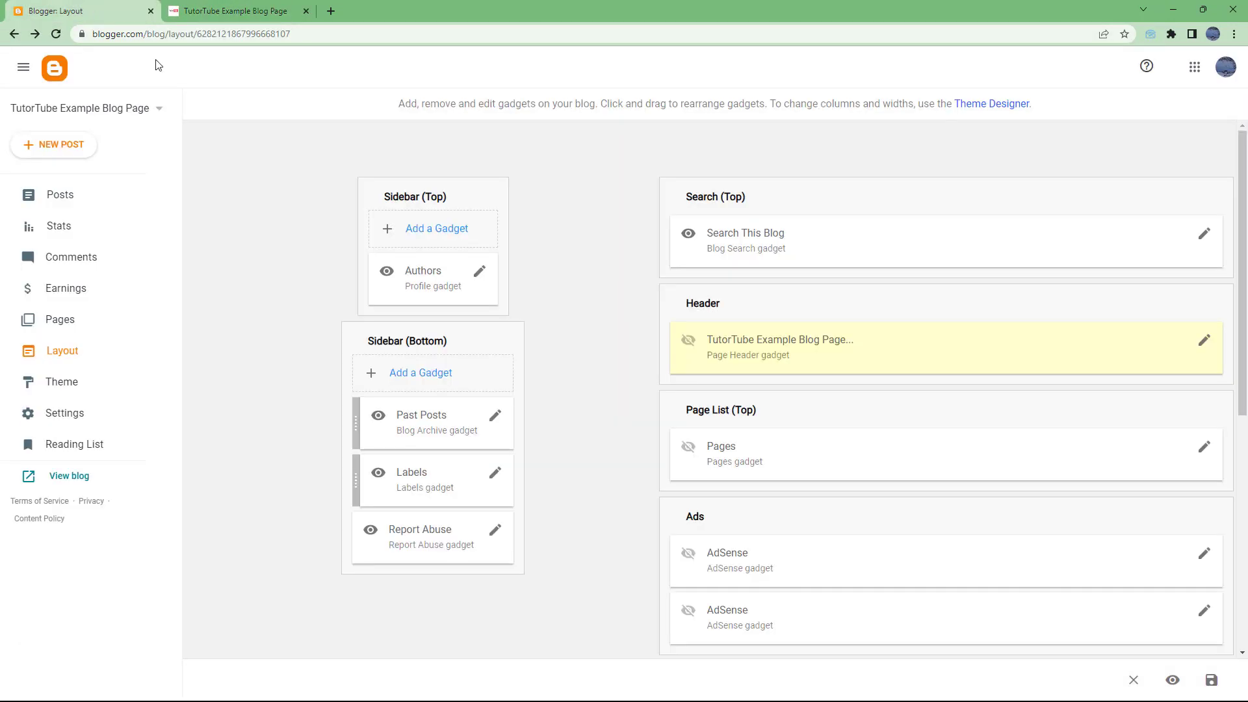
{"action": "left_click", "coordinate": [1204, 343]}
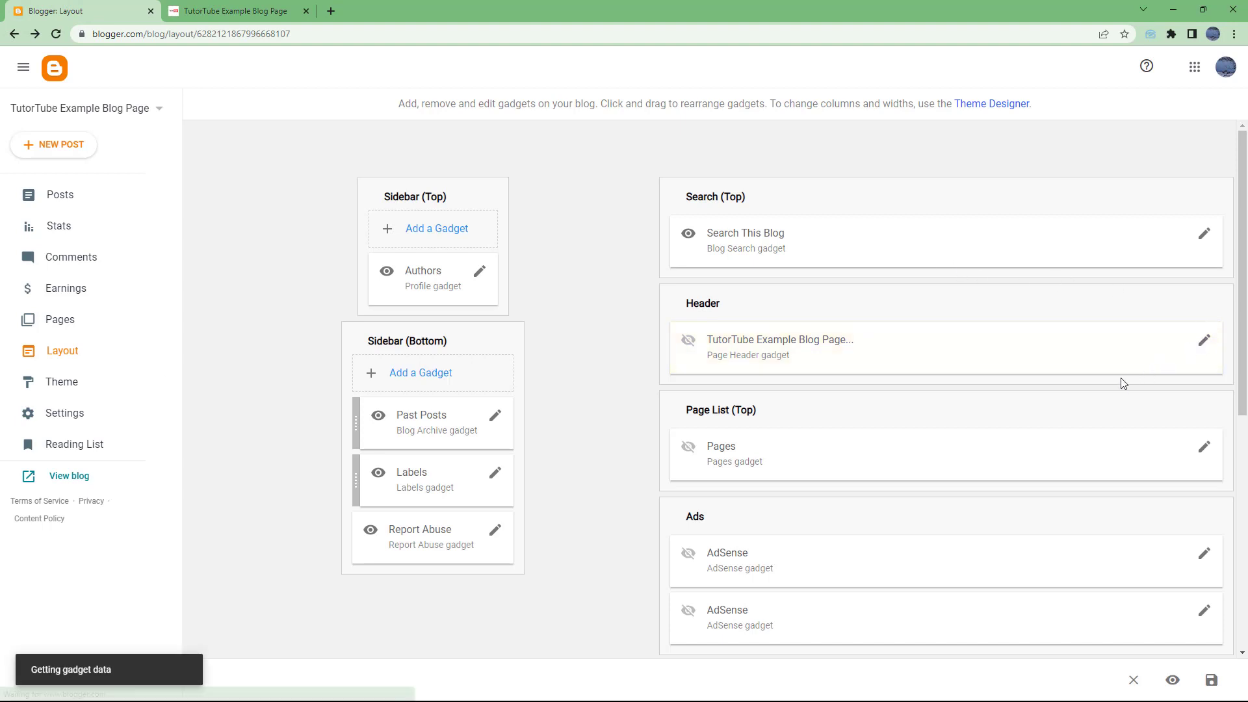
{"action": "left_click", "coordinate": [725, 240]}
Shorten the Blog Title to 'TutorTube' and append 'This is an additional description.' to the description
{"action": "left_click", "coordinate": [594, 282]}
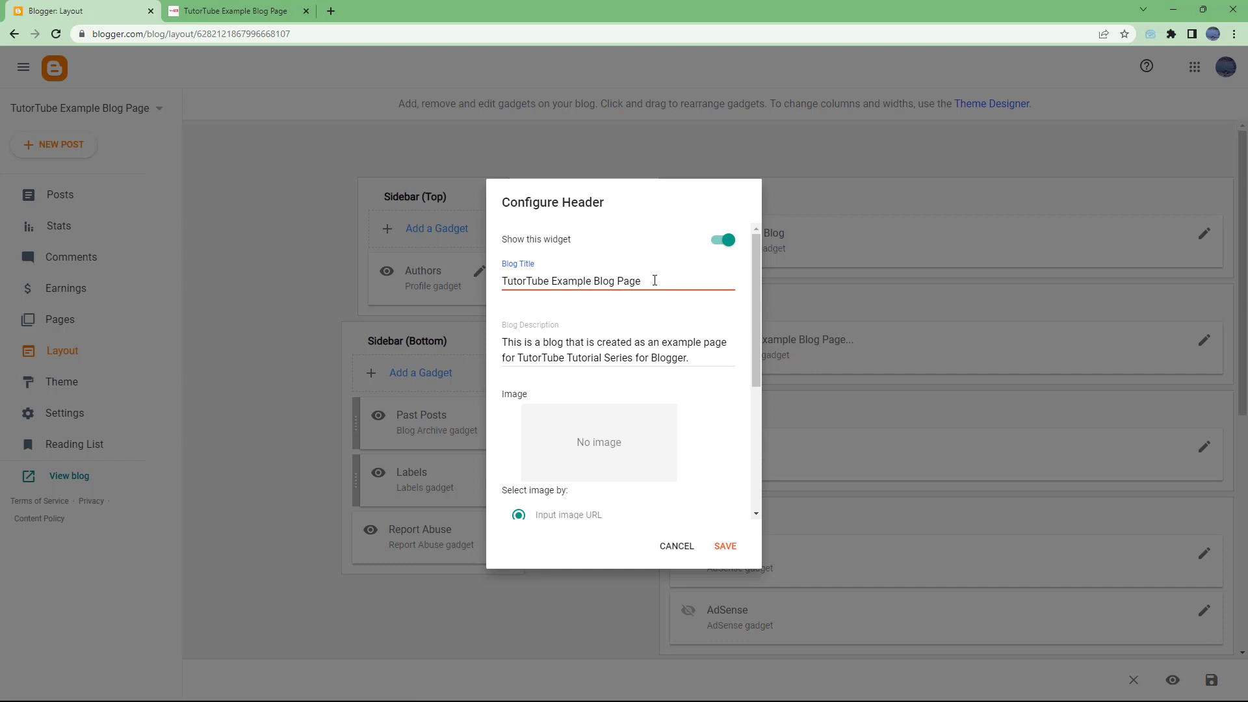
{"action": "left_click_drag", "start_coordinate": [554, 280], "coordinate": [848, 299]}
{"action": "key", "text": "BackSpace"}
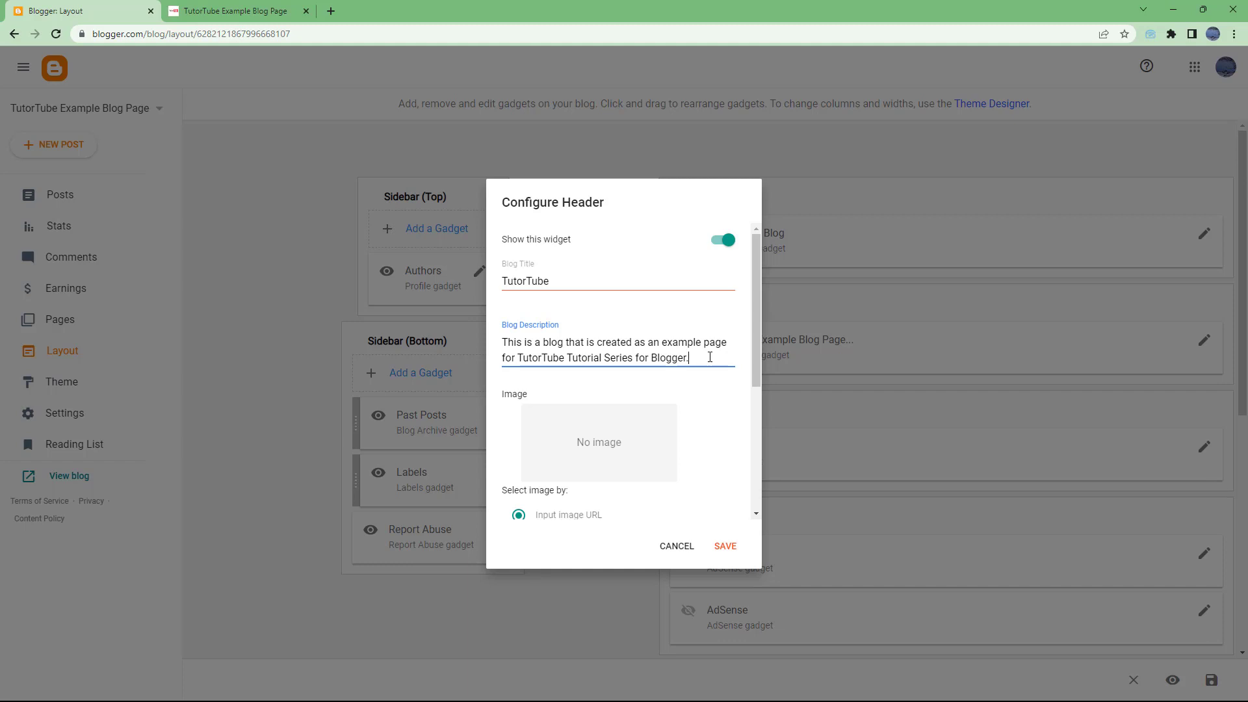
{"action": "type", "text": "This is an additional description/"}
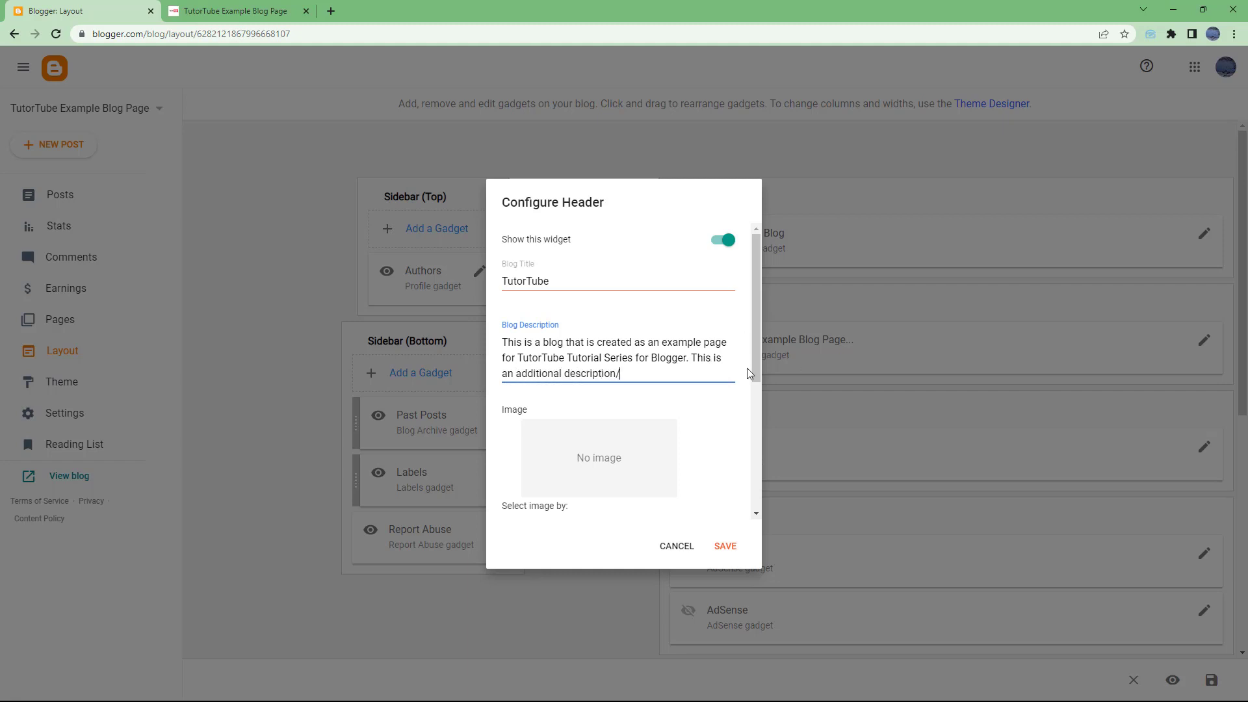
{"action": "key", "text": "BackSpace"}
{"action": "type", "text": "."}
Save the header and reload the live blog to see the TutorTube title
{"action": "left_click", "coordinate": [725, 546]}
{"action": "left_click", "coordinate": [221, 11]}
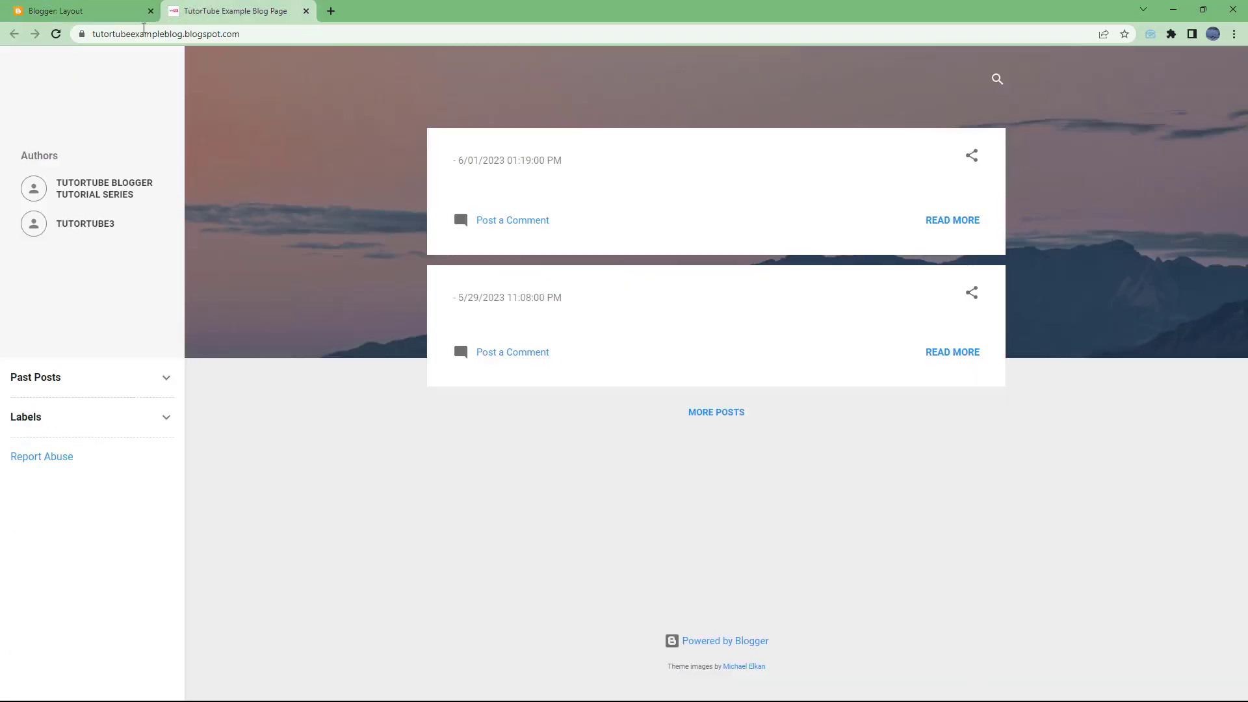
{"action": "left_click", "coordinate": [55, 34]}
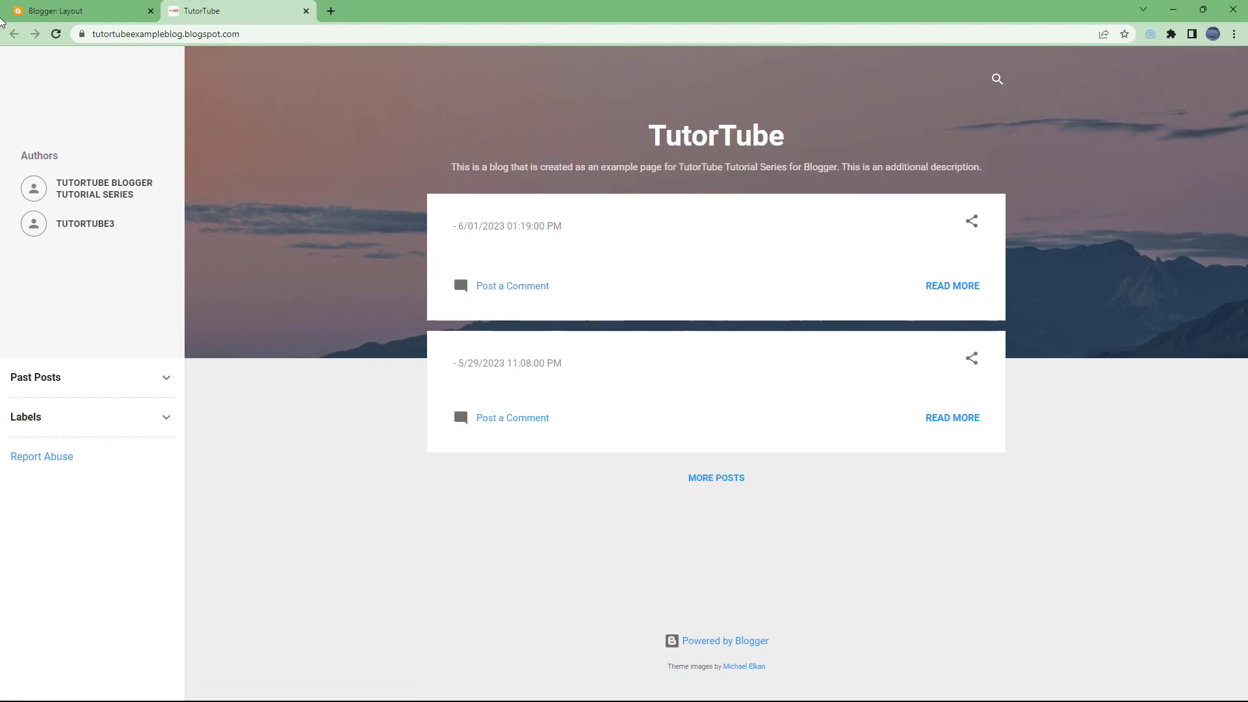
{"action": "left_click", "coordinate": [91, 13]}
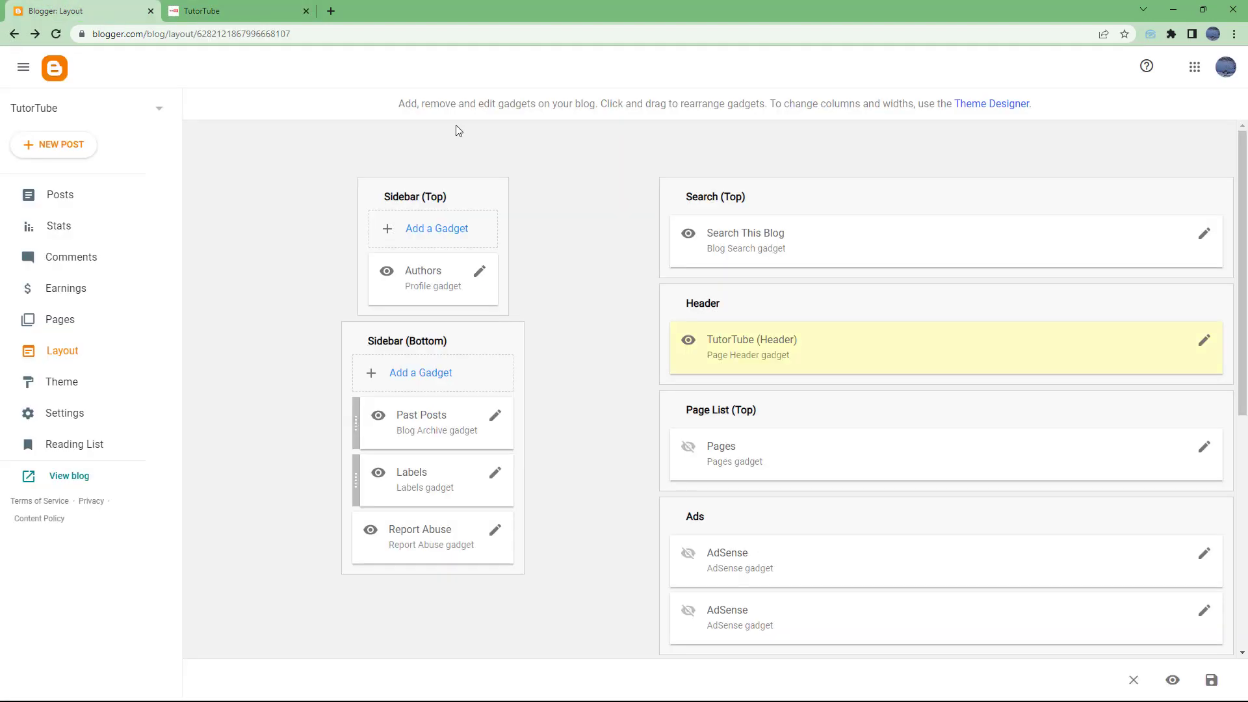
Upload TutorTube.jpg from the computer as the header image
{"action": "left_click", "coordinate": [1204, 340]}
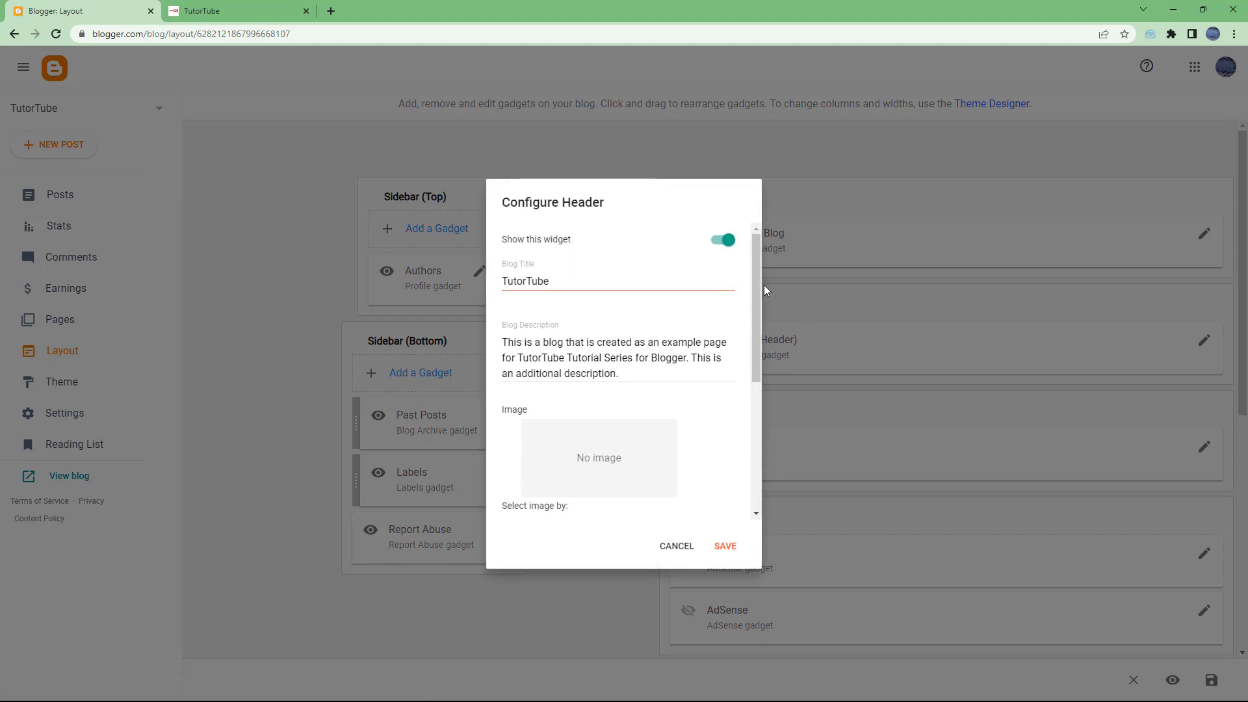
{"action": "left_click_drag", "start_coordinate": [752, 266], "coordinate": [759, 338]}
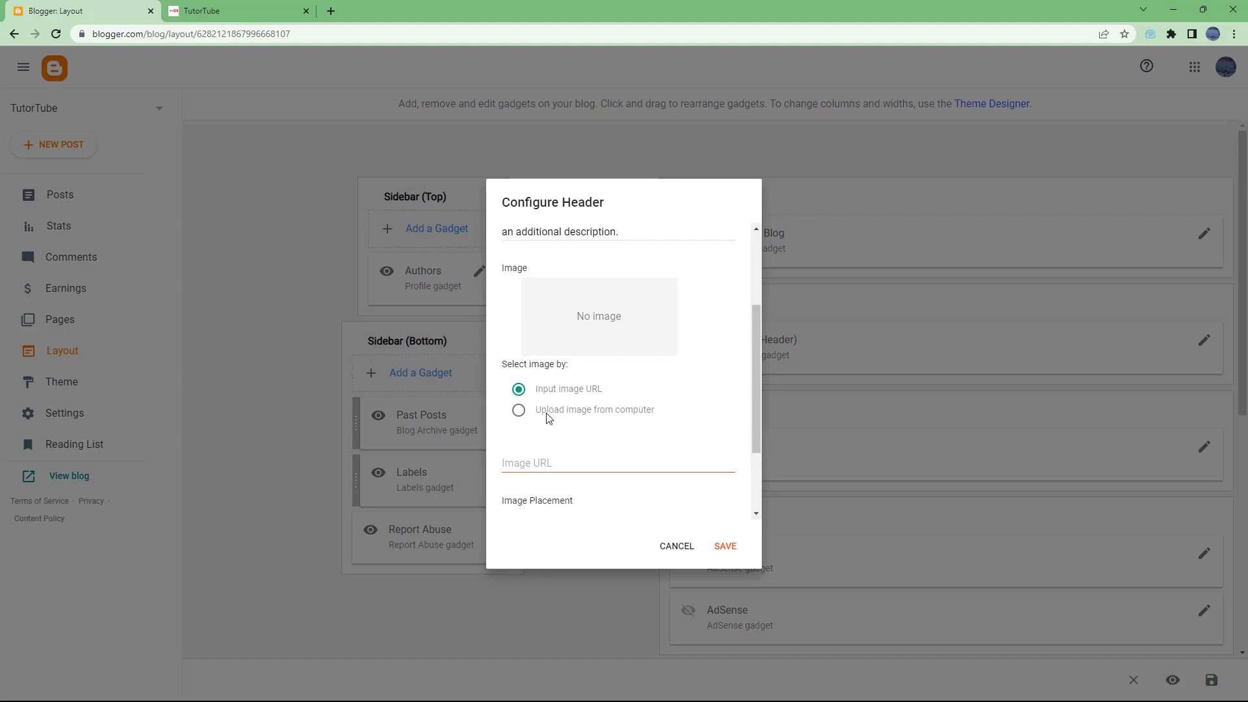
{"action": "left_click", "coordinate": [519, 411]}
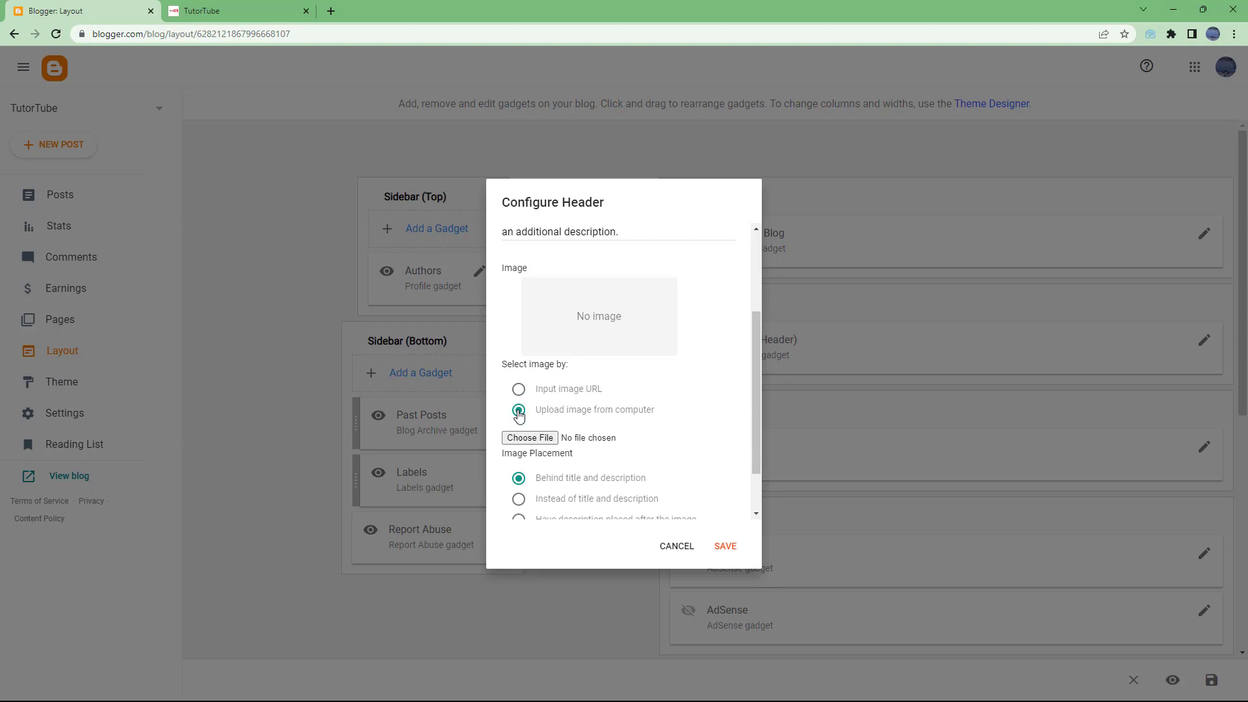
{"action": "scroll", "coordinate": [755, 366], "scroll_direction": "down", "scroll_amount": 1}
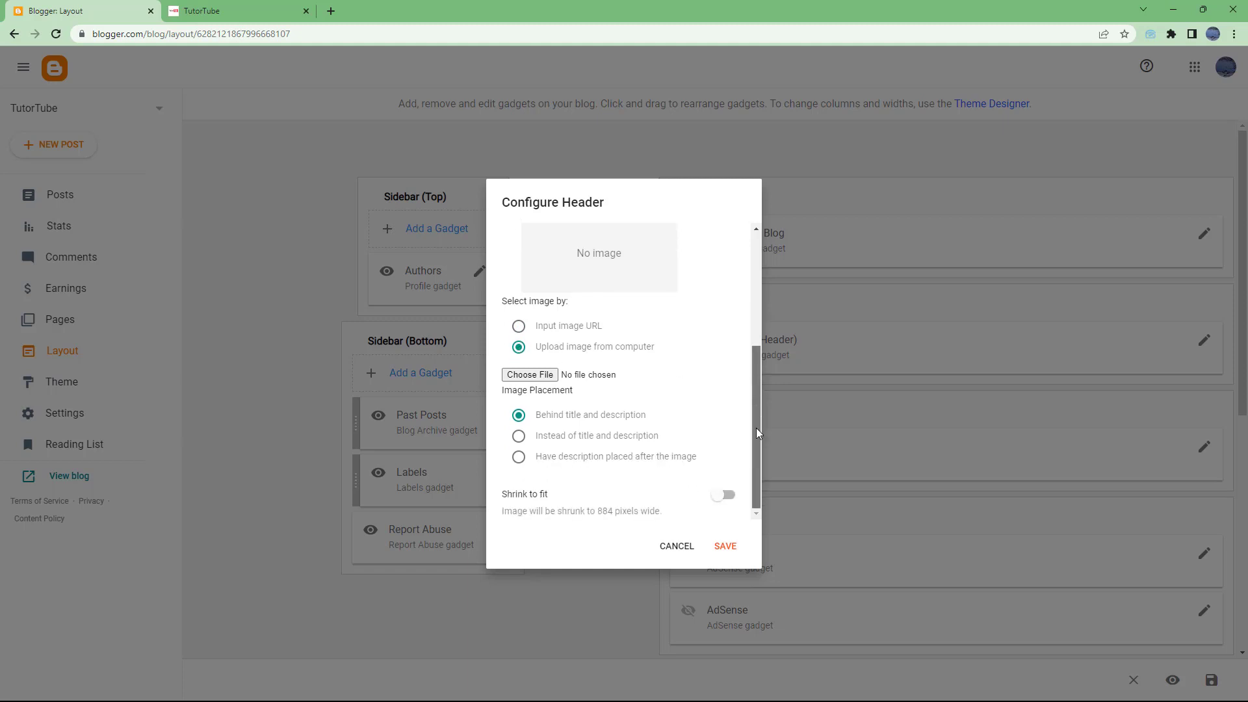
{"action": "left_click", "coordinate": [540, 378]}
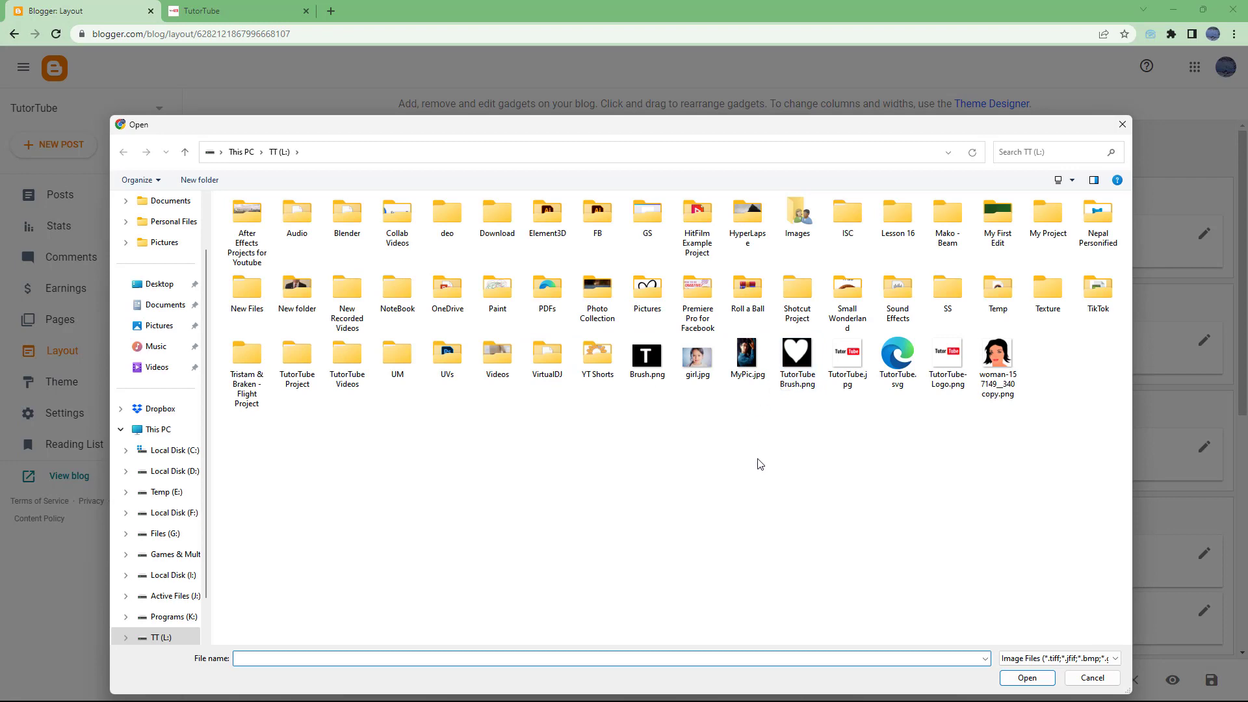
{"action": "left_click", "coordinate": [847, 361]}
{"action": "left_click", "coordinate": [1027, 677]}
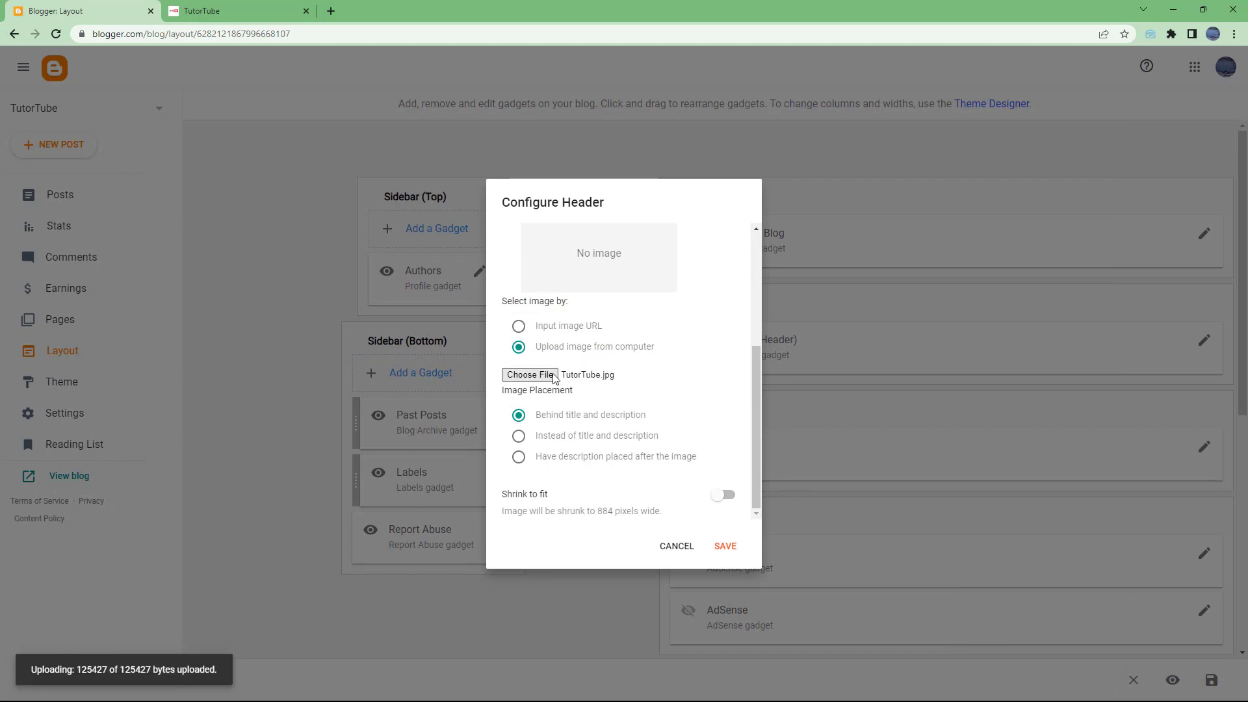
Save the header and reload the live blog to see the logo behind the title
{"action": "left_click_drag", "start_coordinate": [753, 365], "coordinate": [758, 476]}
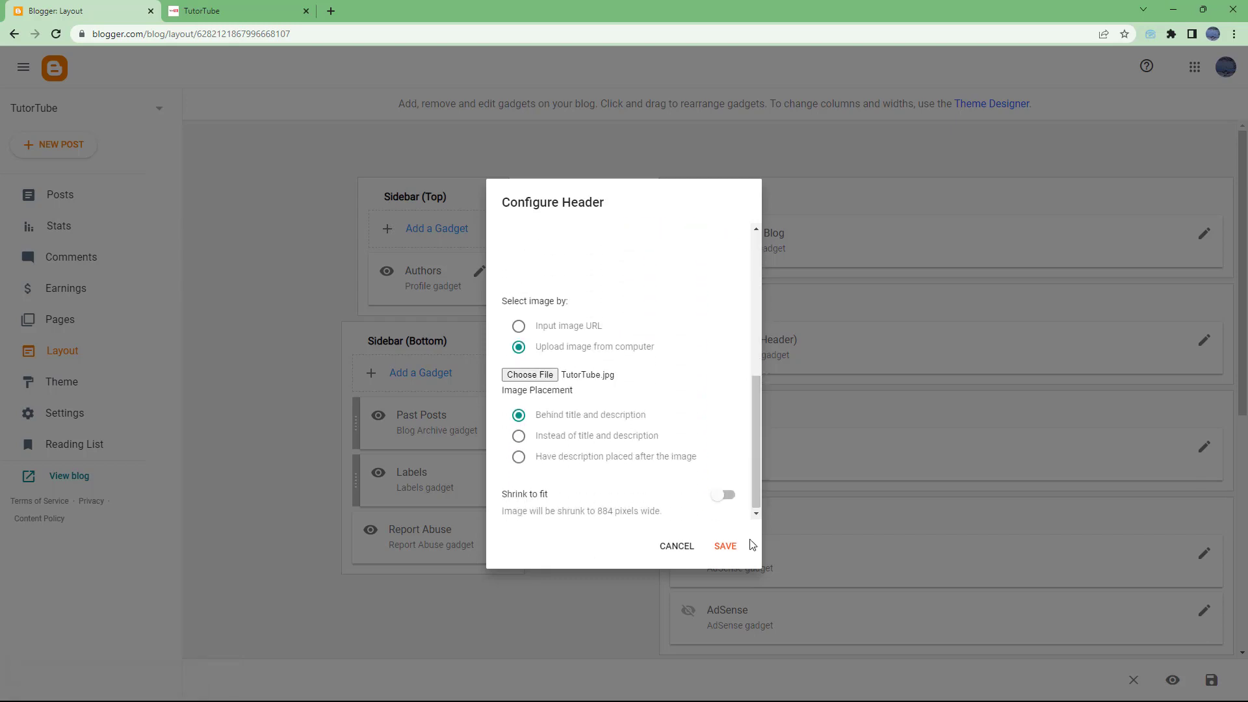
{"action": "left_click", "coordinate": [731, 549]}
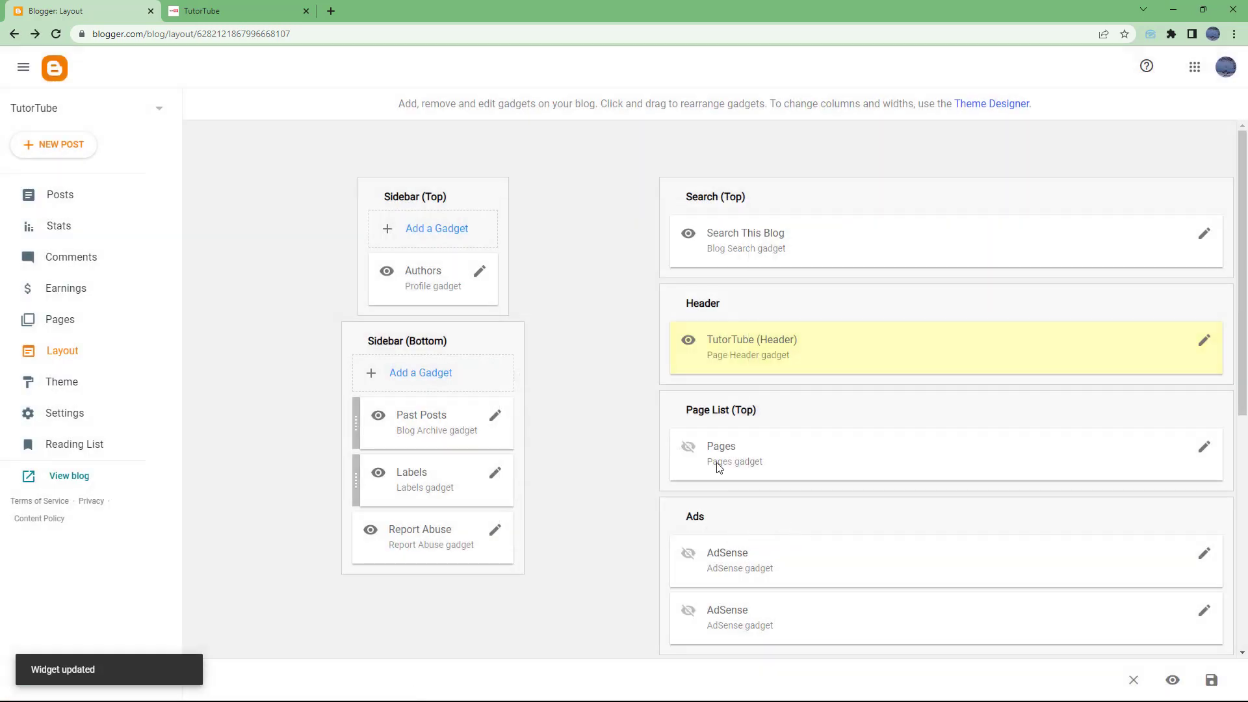
{"action": "left_click", "coordinate": [201, 11]}
{"action": "left_click", "coordinate": [199, 33]}
{"action": "key", "text": "Return"}
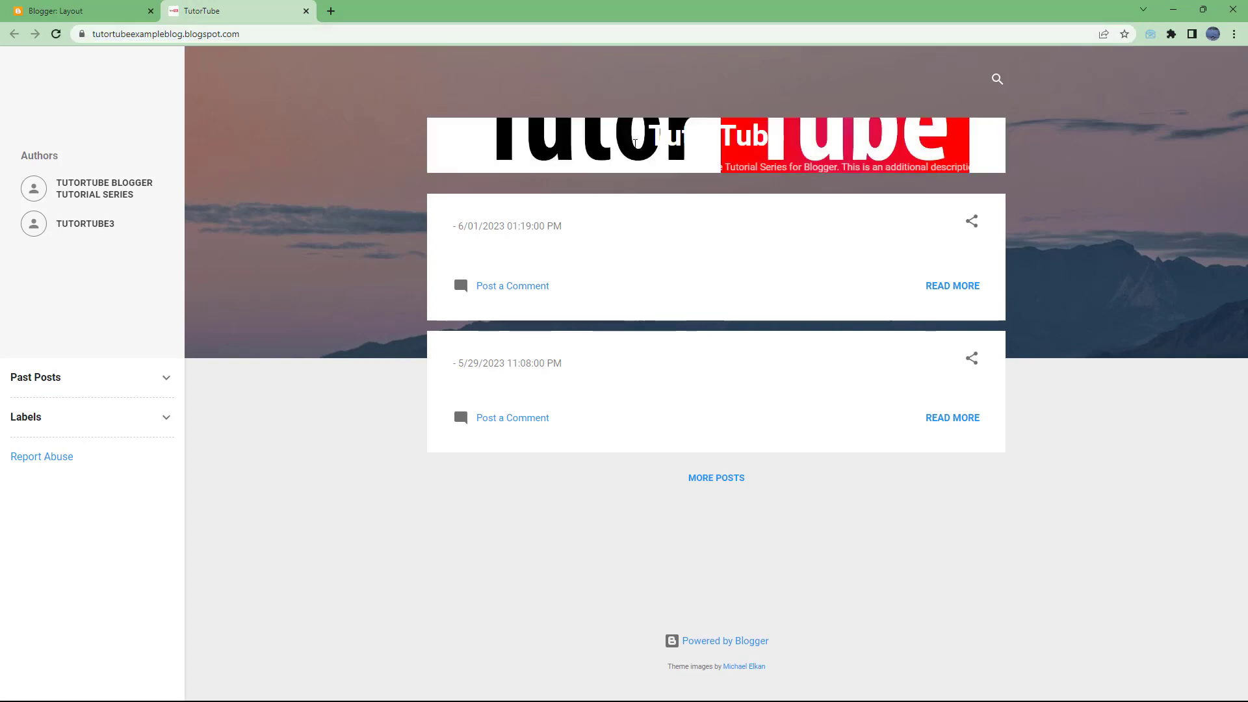
{"action": "left_click", "coordinate": [90, 11]}
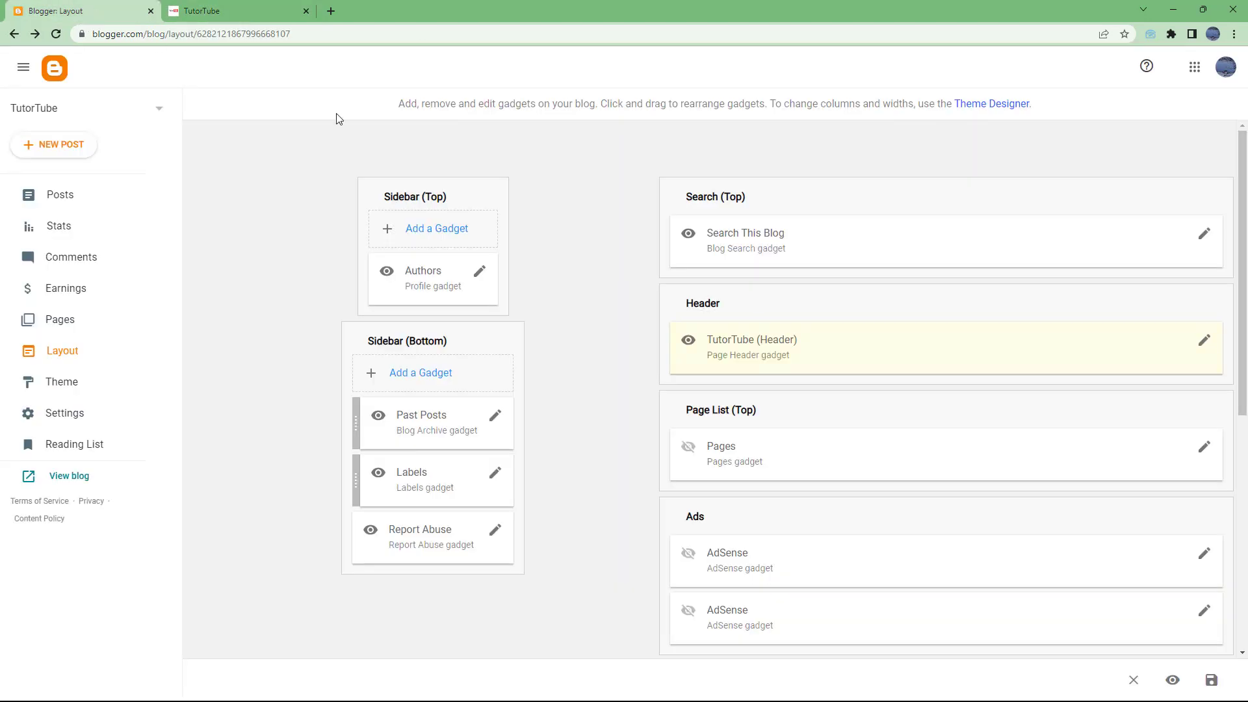
Set Image Placement to 'Instead of title and description' and save the header
{"action": "left_click", "coordinate": [1204, 340]}
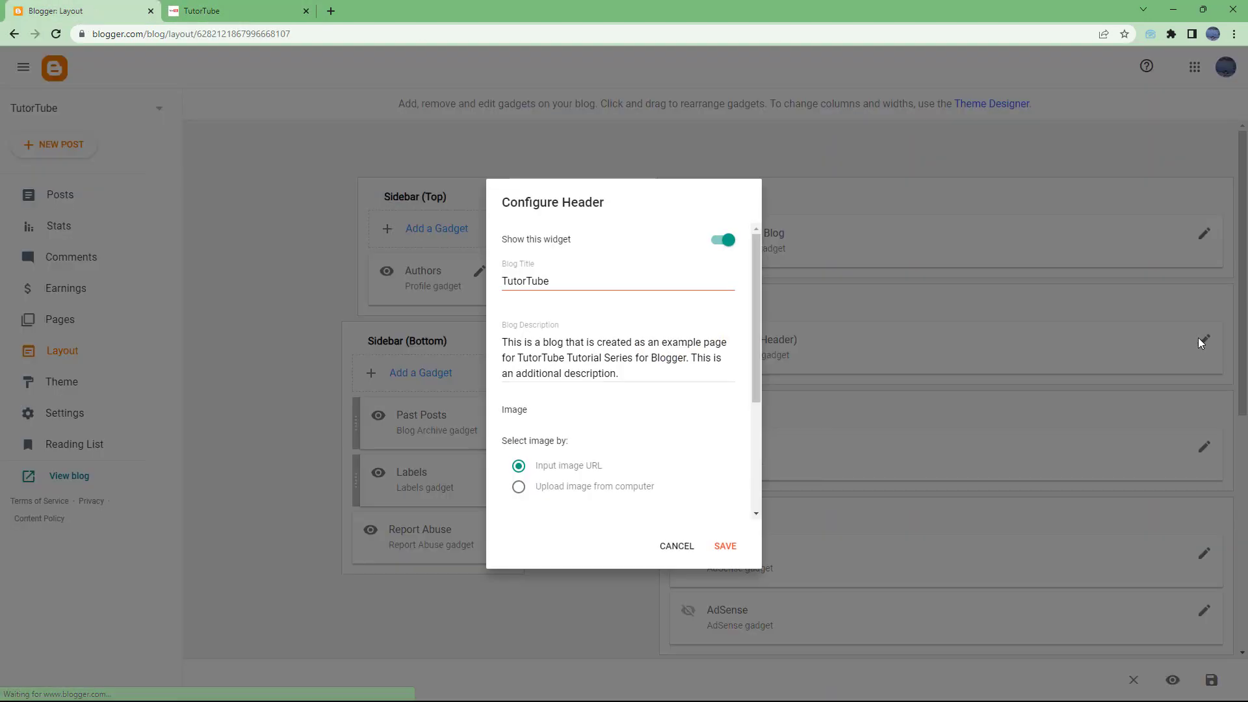
{"action": "scroll", "coordinate": [758, 404], "scroll_direction": "down", "scroll_amount": 3}
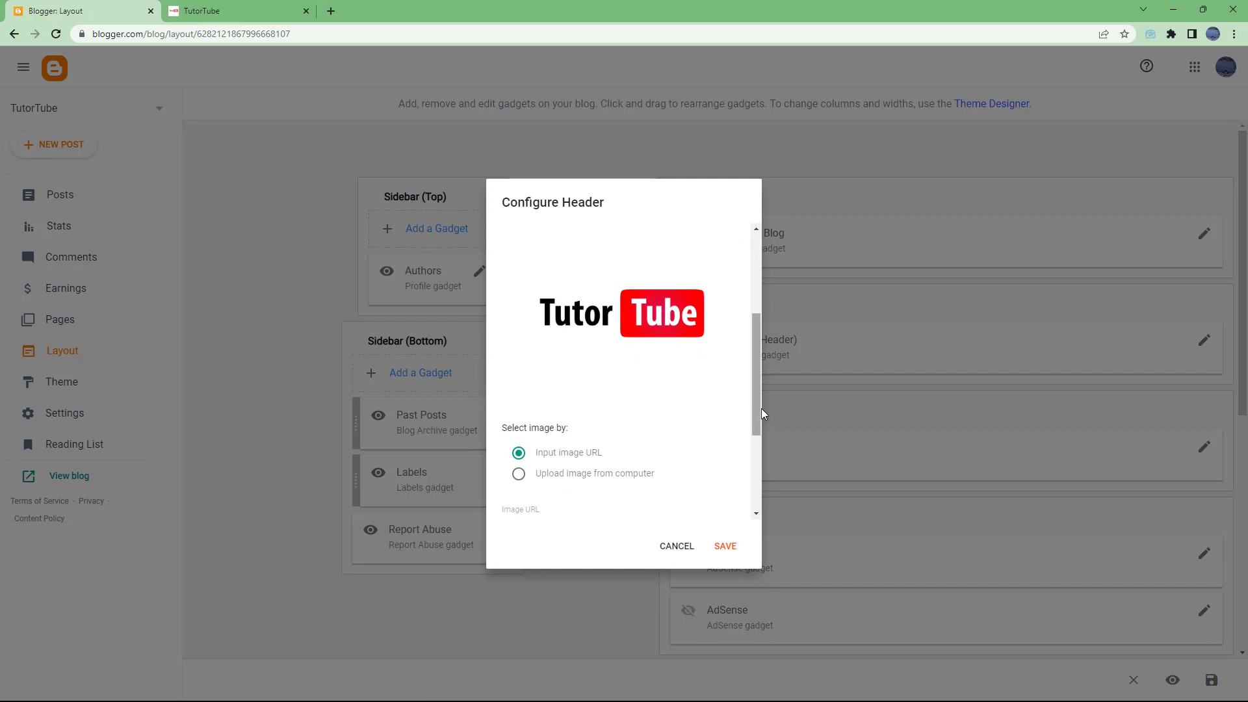
{"action": "left_click_drag", "start_coordinate": [759, 402], "coordinate": [762, 496]}
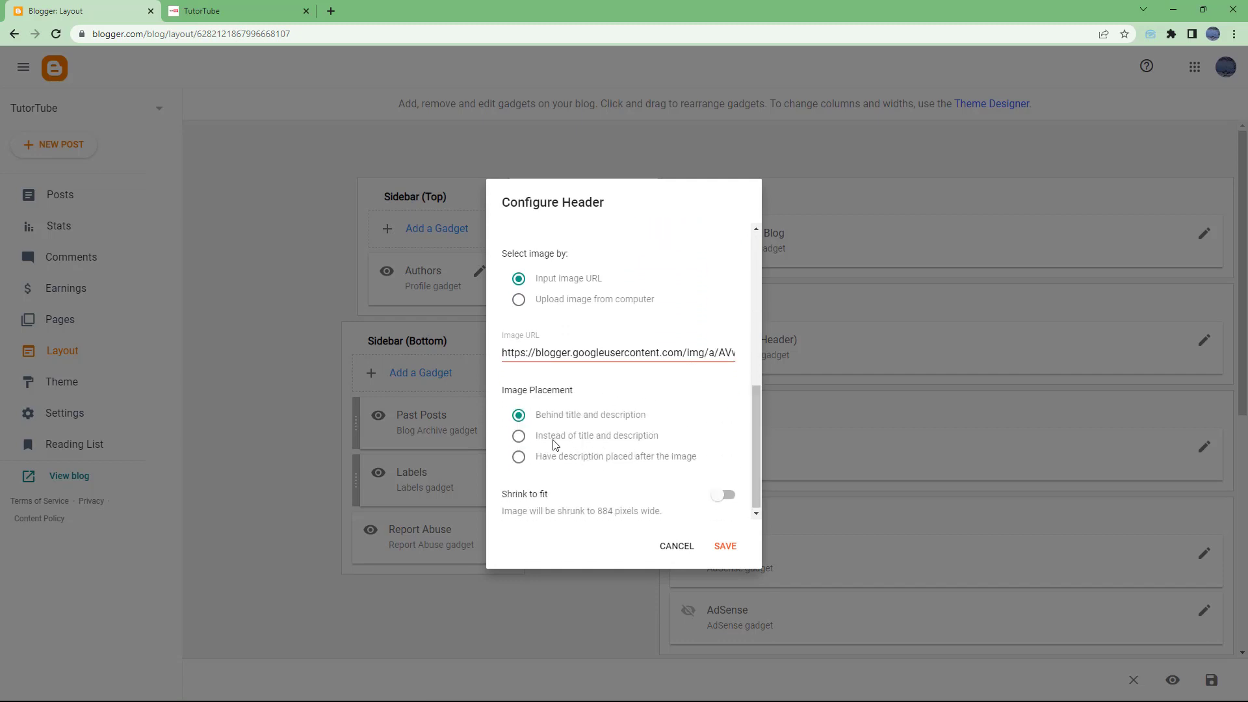
{"action": "left_click", "coordinate": [518, 436]}
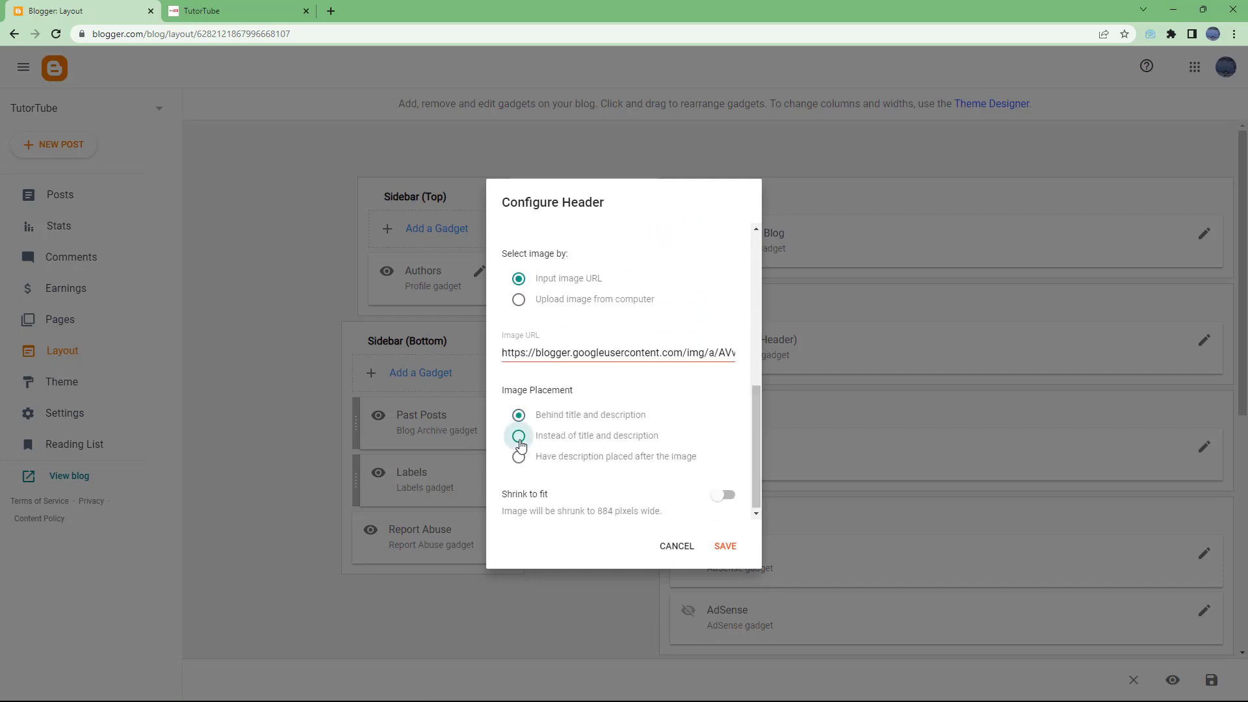
{"action": "left_click", "coordinate": [724, 548]}
Reload the live blog and scroll through it to check the large TutorTube logo
{"action": "left_click", "coordinate": [234, 10]}
{"action": "key", "text": "F5"}
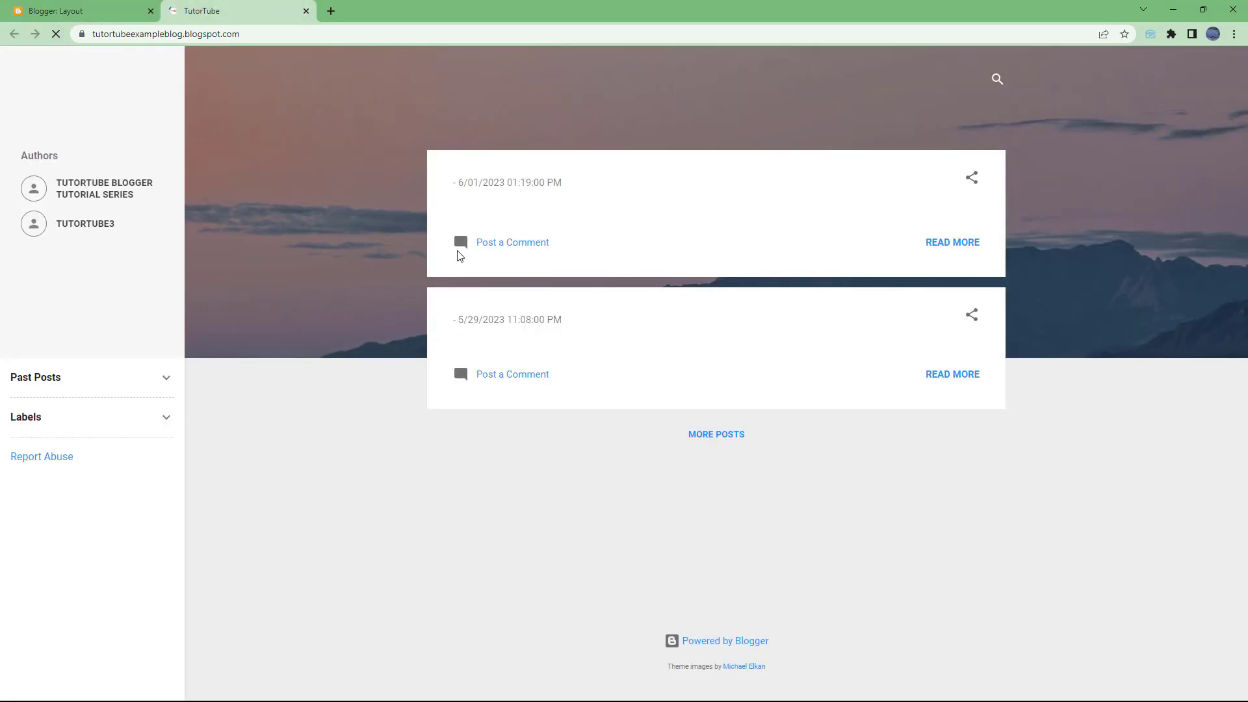
{"action": "scroll", "coordinate": [880, 349], "scroll_direction": "down", "scroll_amount": 6}
{"action": "scroll", "coordinate": [883, 349], "scroll_direction": "up", "scroll_amount": 6}
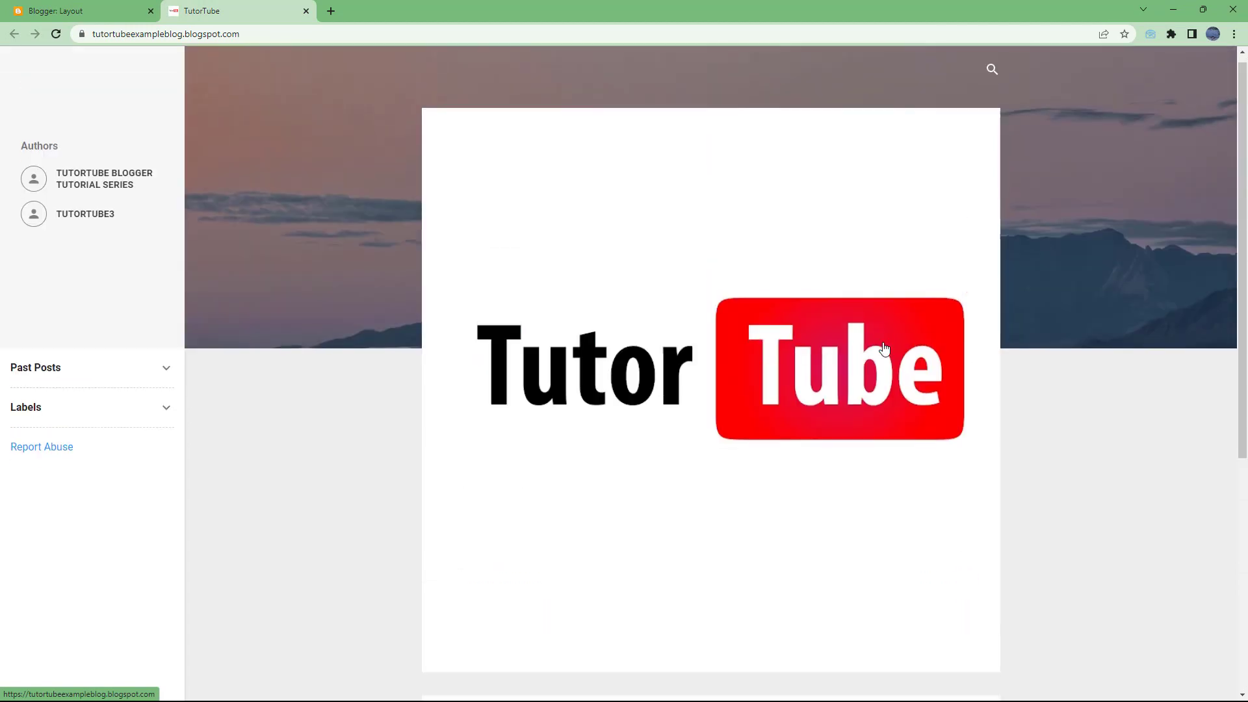
{"action": "scroll", "coordinate": [747, 423], "scroll_direction": "down", "scroll_amount": 5}
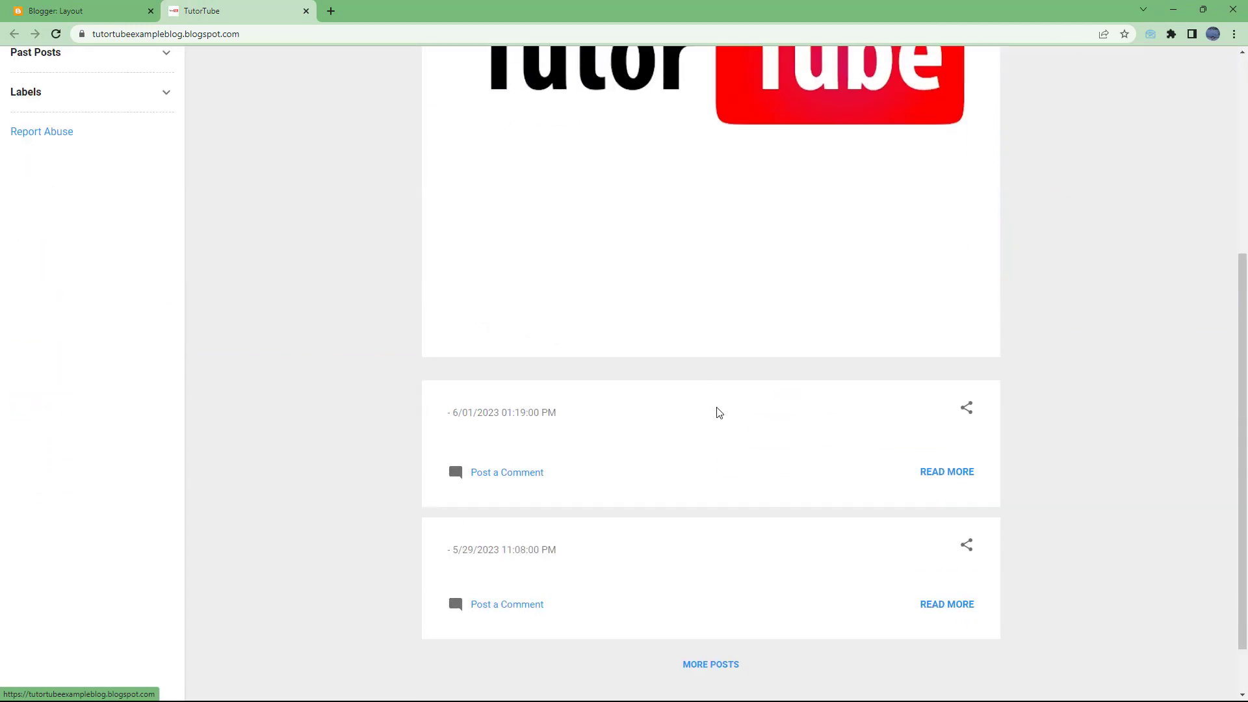
{"action": "left_click", "coordinate": [97, 17]}
Set the header to 'Have description placed after the image' and save
{"action": "left_click", "coordinate": [1207, 344]}
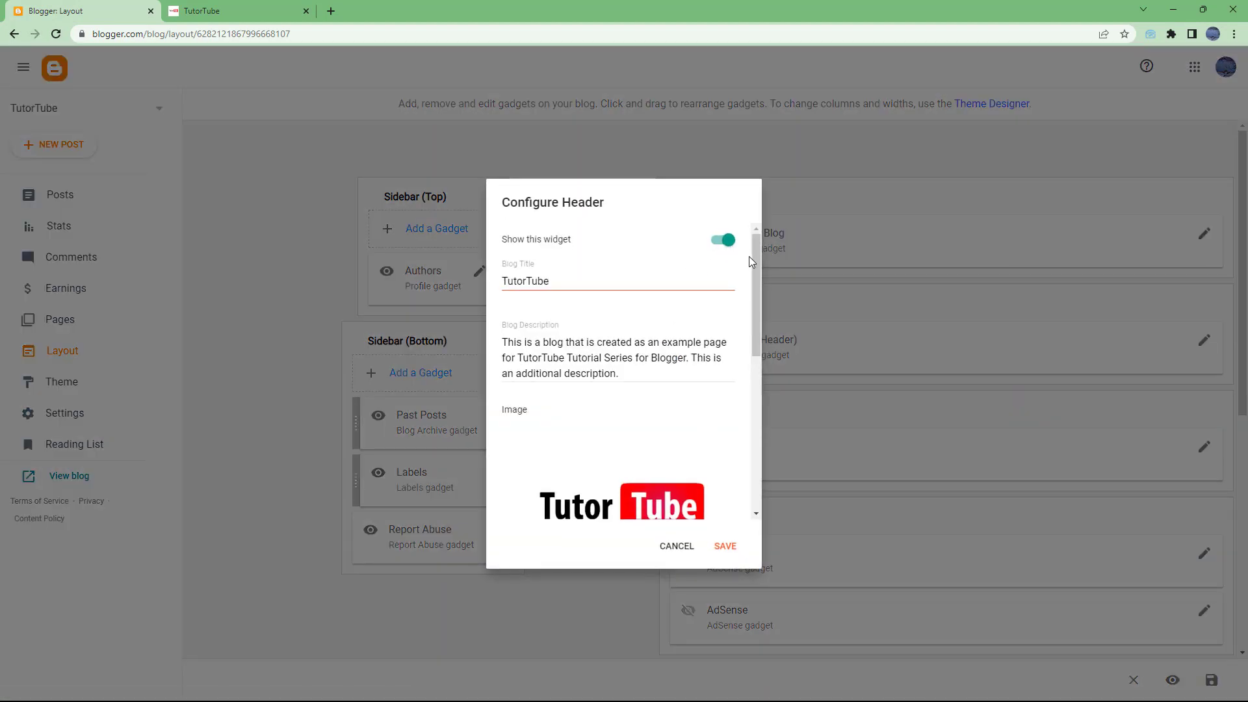
{"action": "left_click_drag", "start_coordinate": [755, 256], "coordinate": [762, 431]}
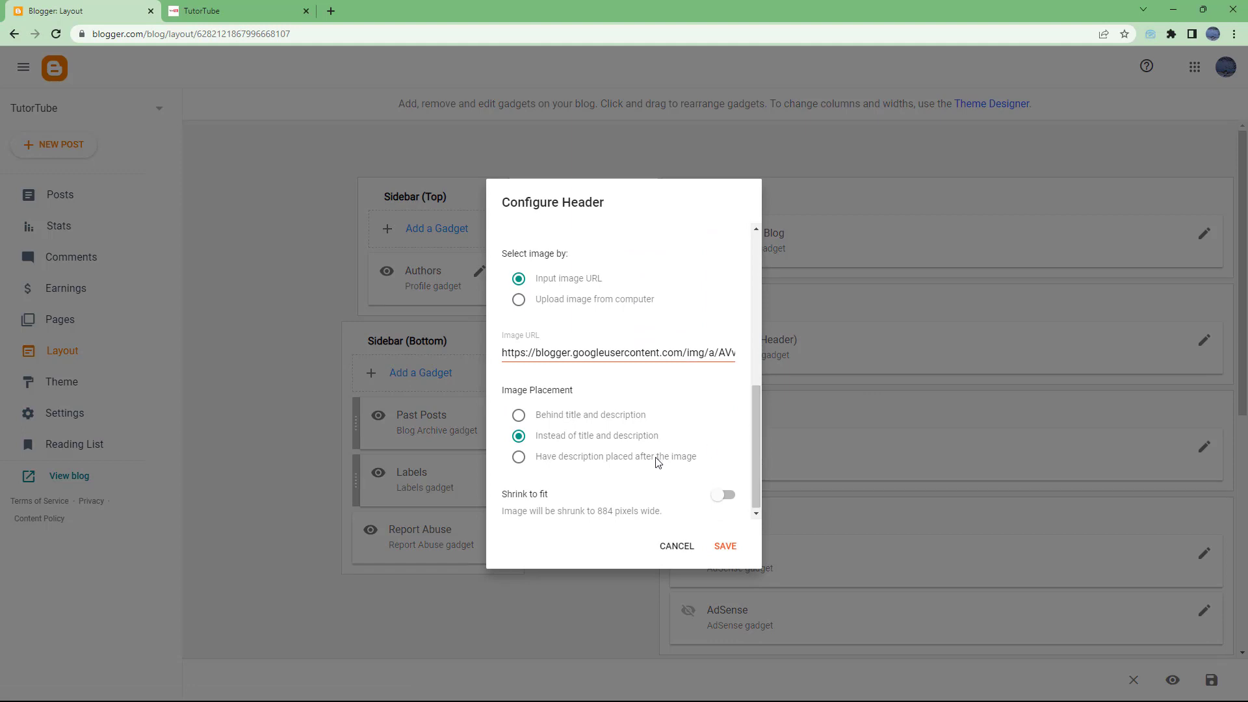
{"action": "left_click", "coordinate": [559, 460]}
{"action": "left_click", "coordinate": [725, 546]}
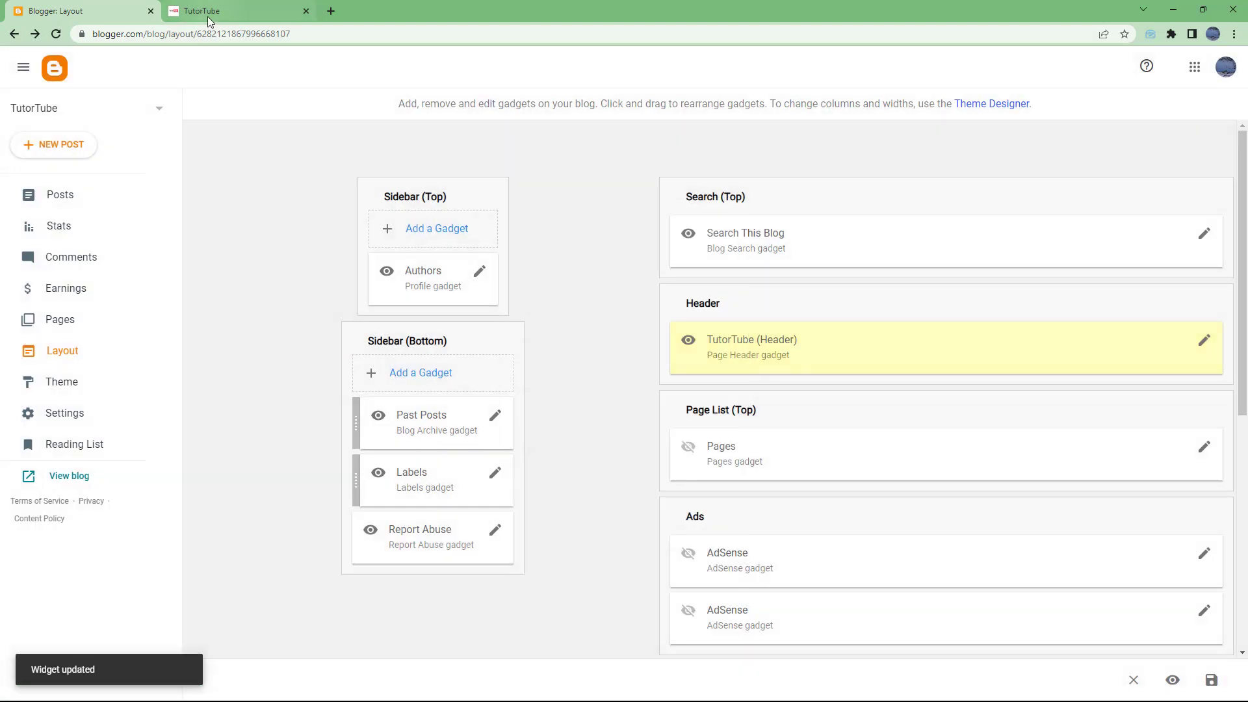
Reload the blog and highlight the description now shown beneath the logo
{"action": "left_click", "coordinate": [208, 11]}
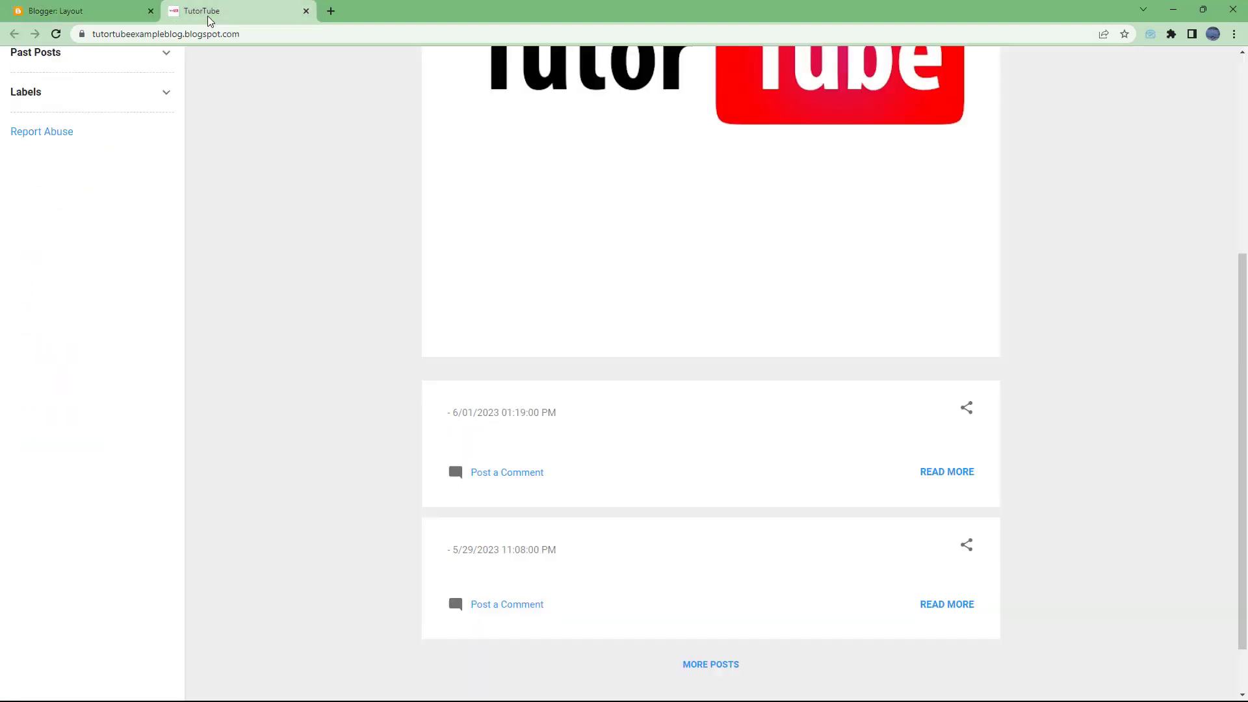
{"action": "left_click", "coordinate": [56, 38]}
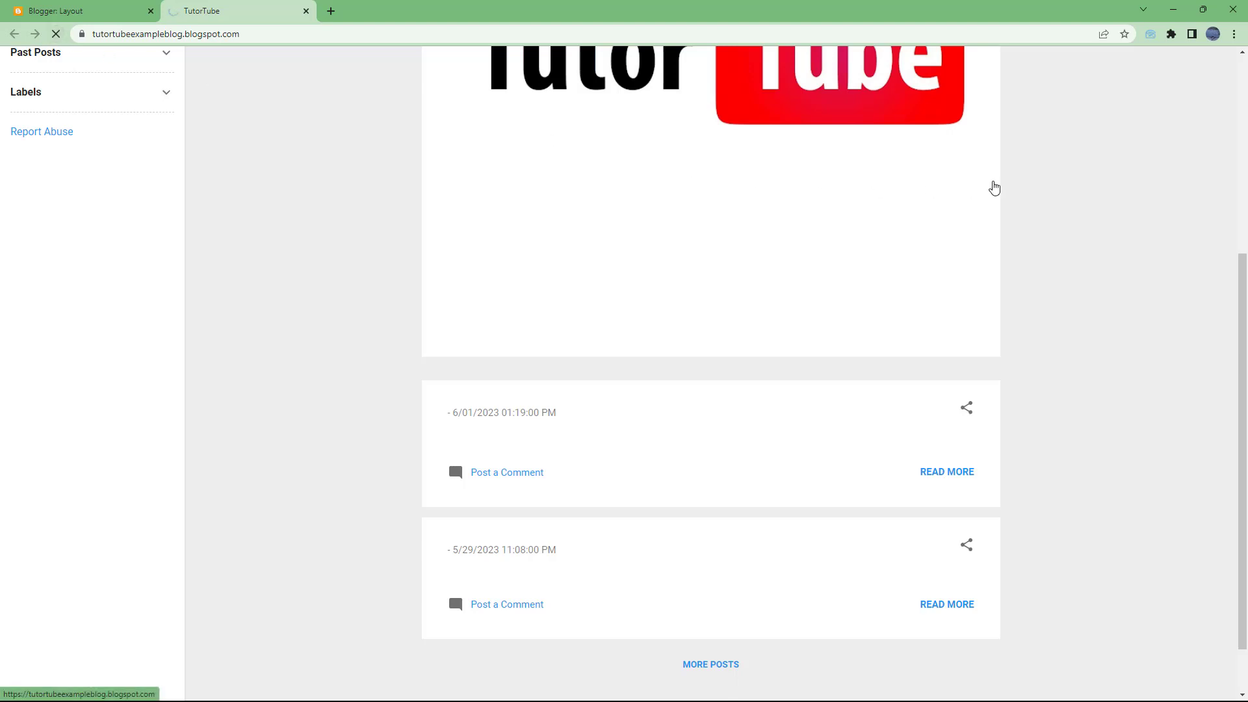
{"action": "mouse_move", "coordinate": [1238, 300]}
{"action": "left_mouse_down"}
{"action": "mouse_move", "coordinate": [1221, 173]}
{"action": "mouse_move", "coordinate": [1233, 280]}
{"action": "left_mouse_up"}
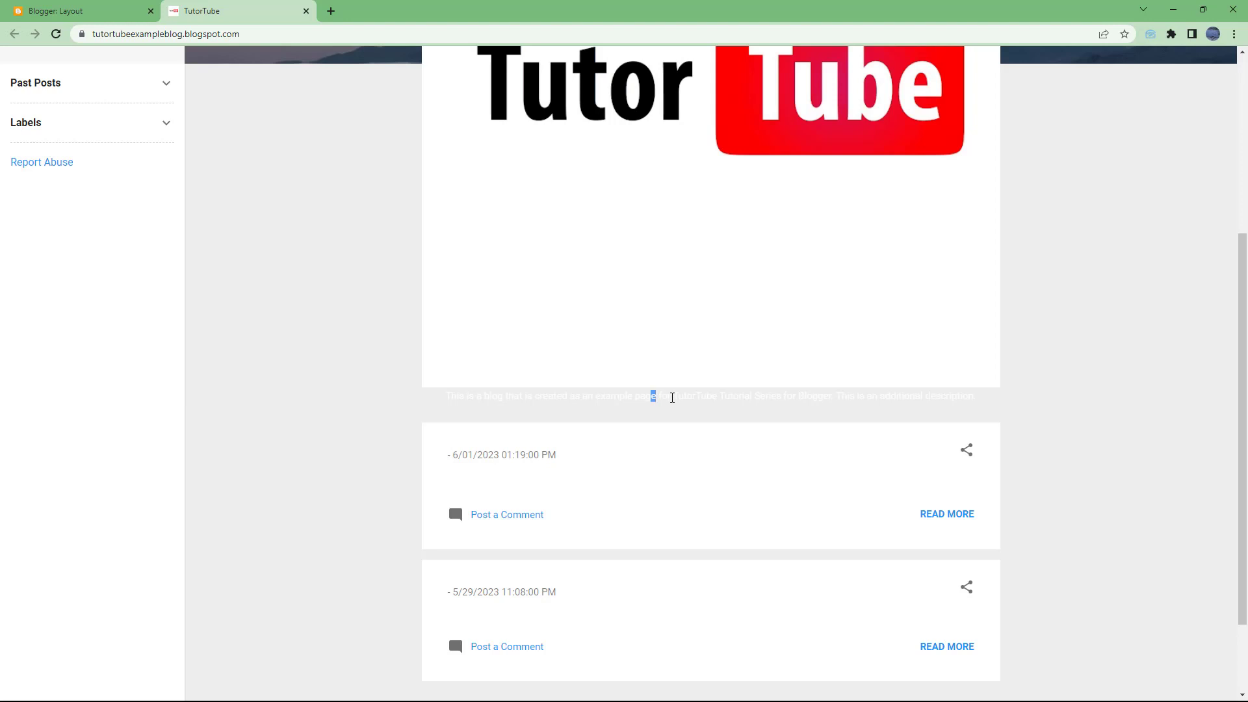
{"action": "left_click_drag", "start_coordinate": [672, 398], "coordinate": [905, 398]}
{"action": "left_click", "coordinate": [93, 13]}
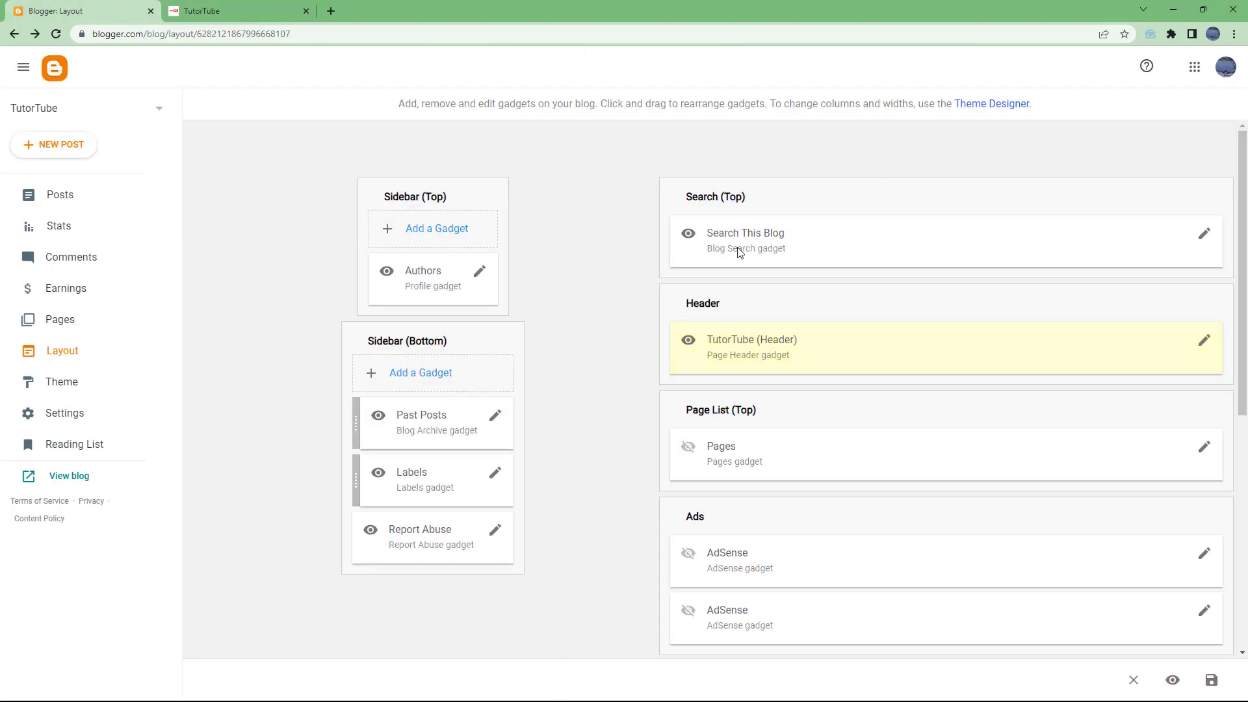
Turn on Shrink to fit for the header image and save
{"action": "left_click", "coordinate": [1205, 342]}
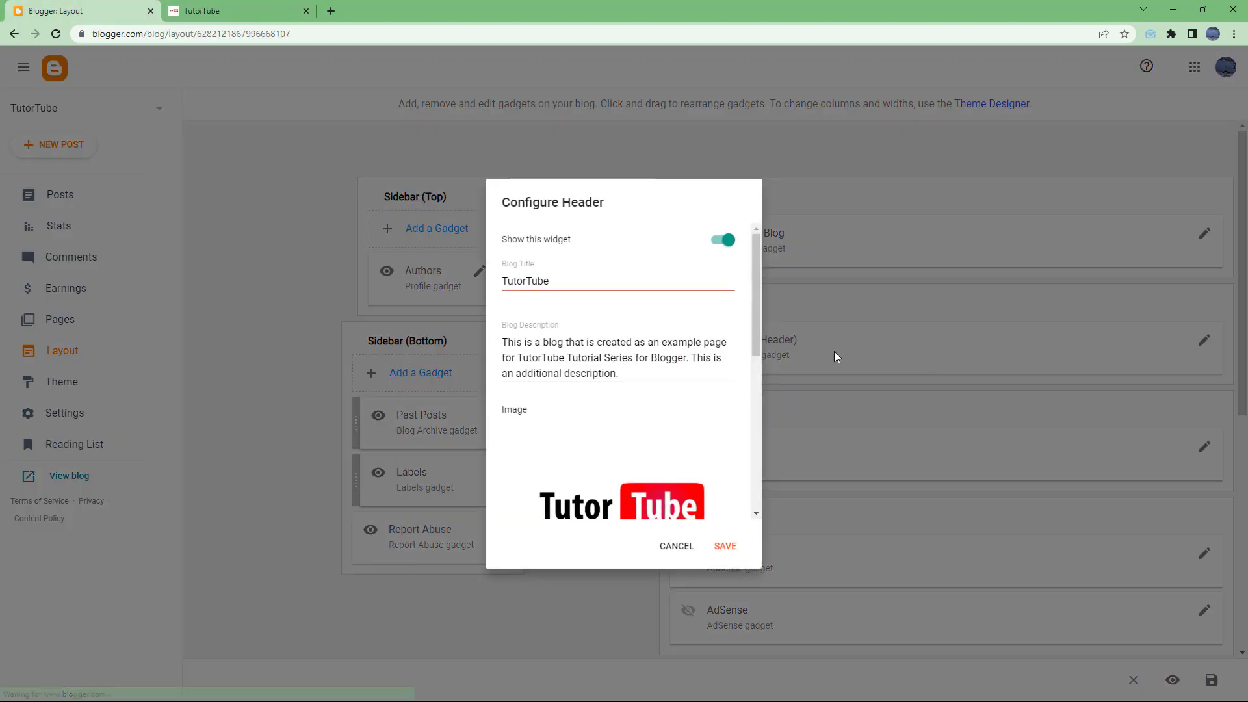
{"action": "left_click_drag", "start_coordinate": [754, 314], "coordinate": [752, 485]}
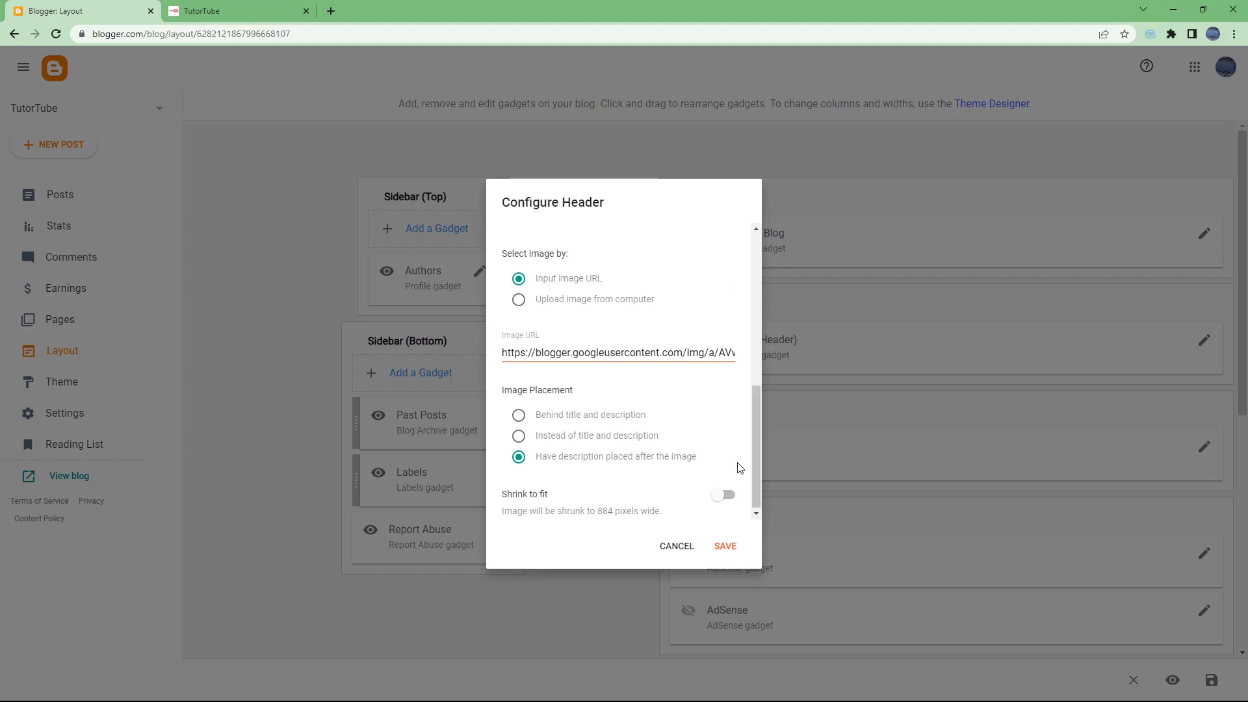
{"action": "left_click", "coordinate": [723, 496]}
{"action": "left_click", "coordinate": [725, 546]}
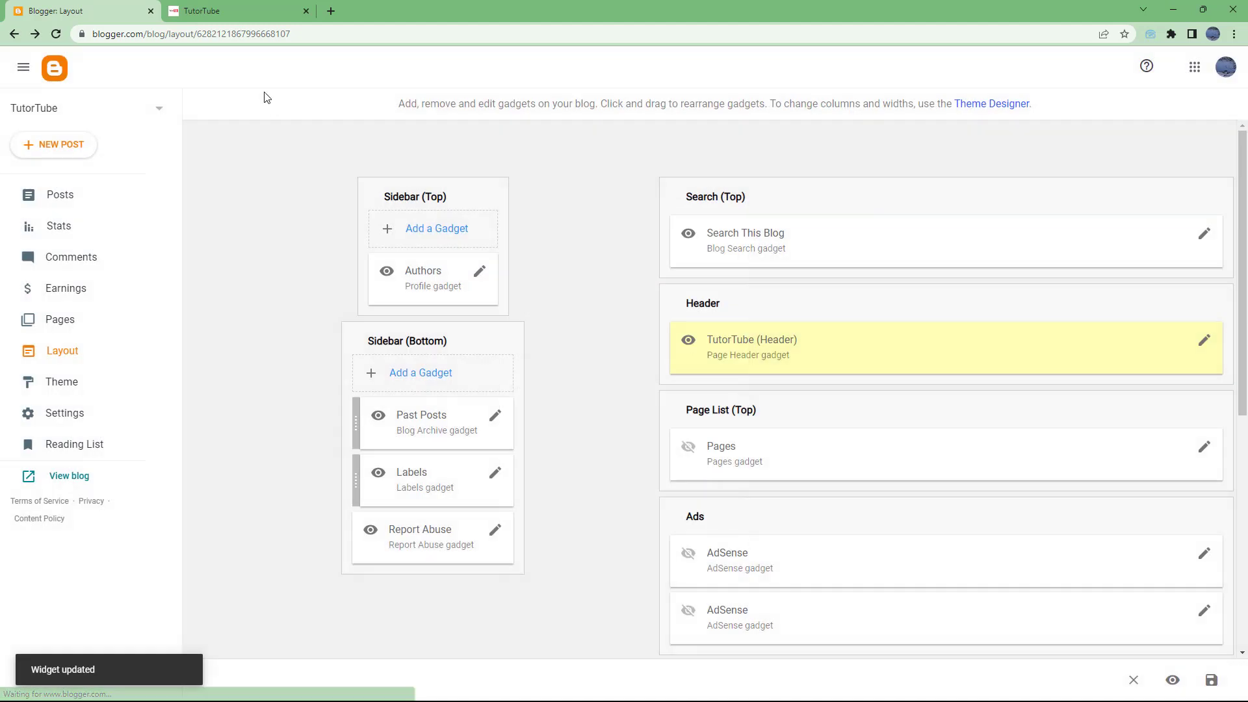
Reload the live blog to check the header image scaled to 884 pixels wide
{"action": "left_click", "coordinate": [214, 11]}
{"action": "left_click", "coordinate": [54, 35]}
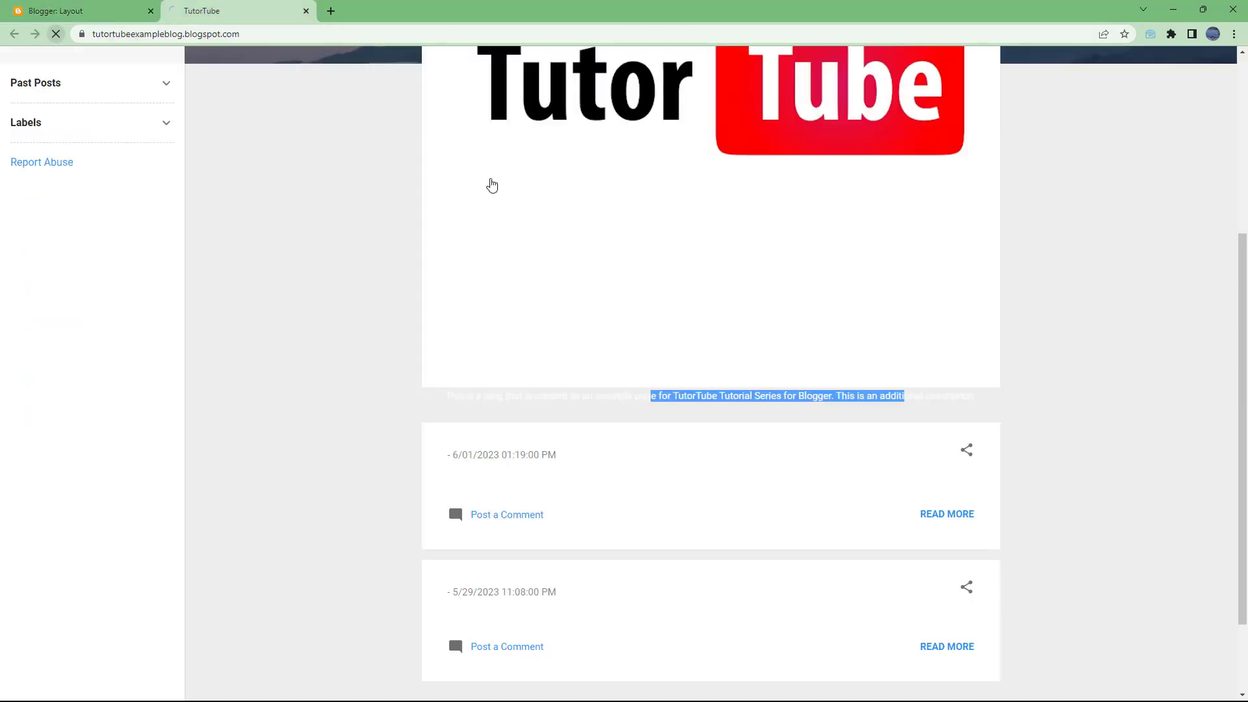
{"action": "scroll", "coordinate": [808, 254], "scroll_direction": "up", "scroll_amount": 3}
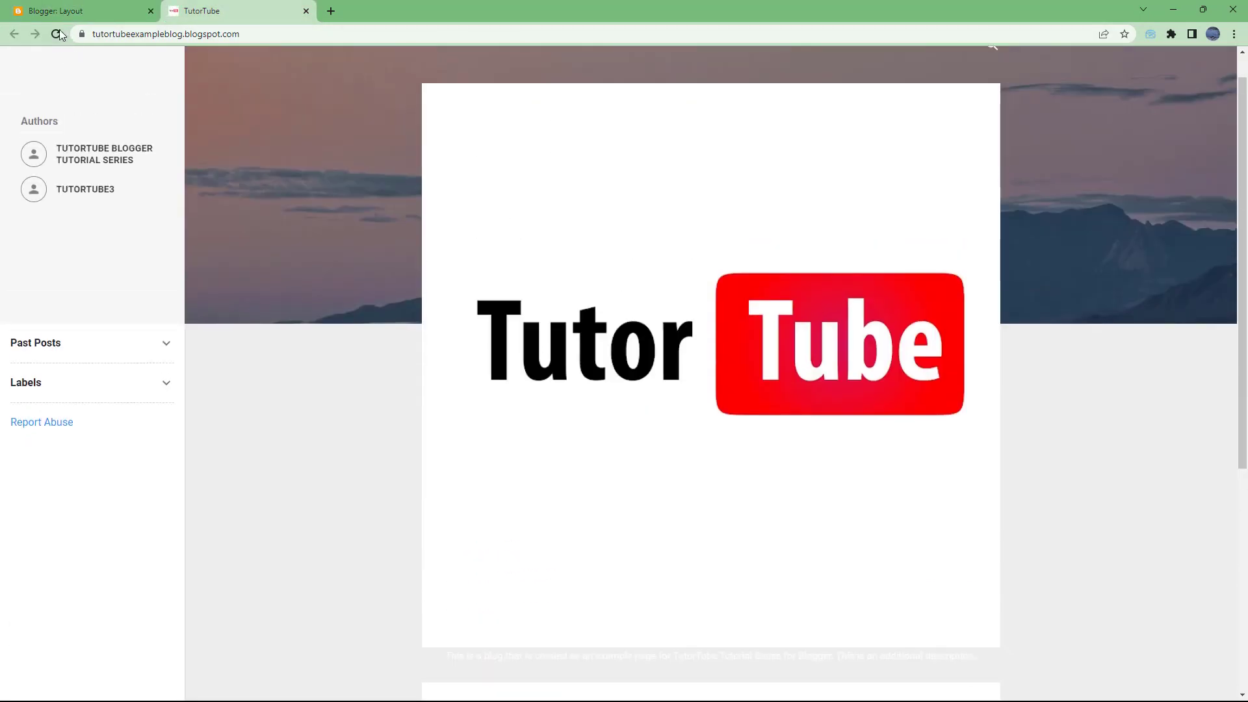
{"action": "left_click", "coordinate": [33, 17]}
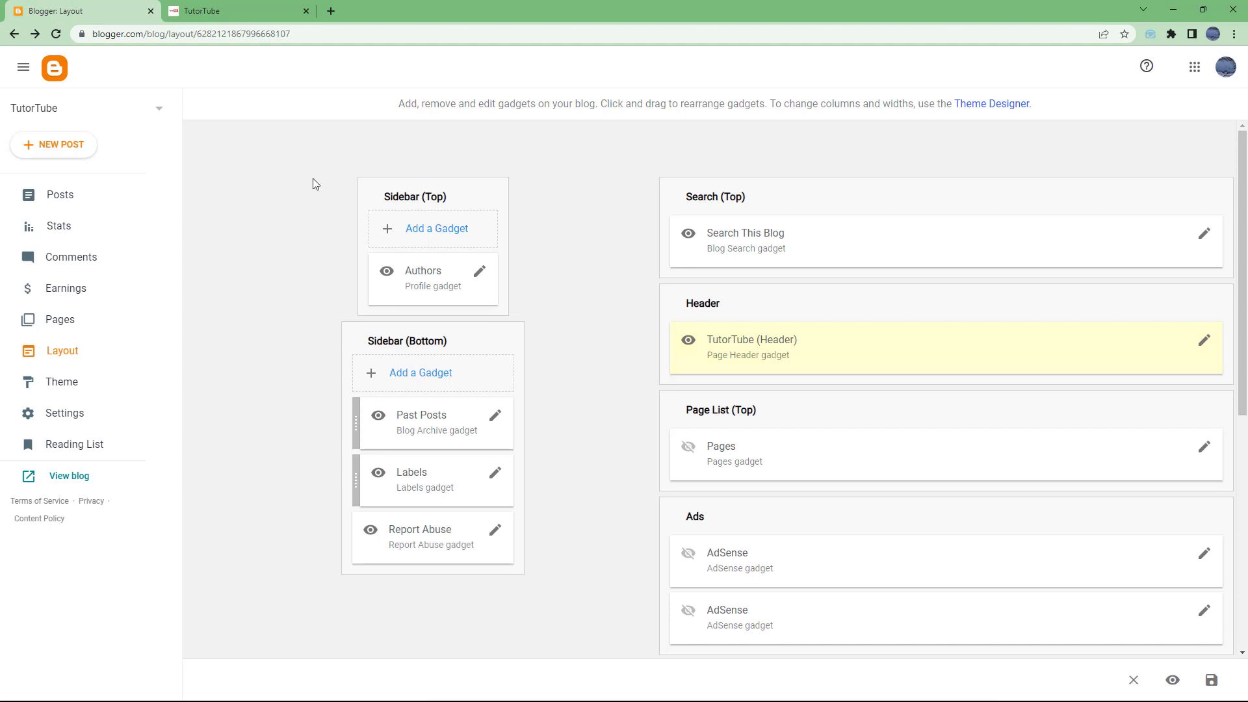
Open Configure Header, review the current image URL, and keep the source as 'Input image URL'
{"action": "left_click", "coordinate": [1213, 343]}
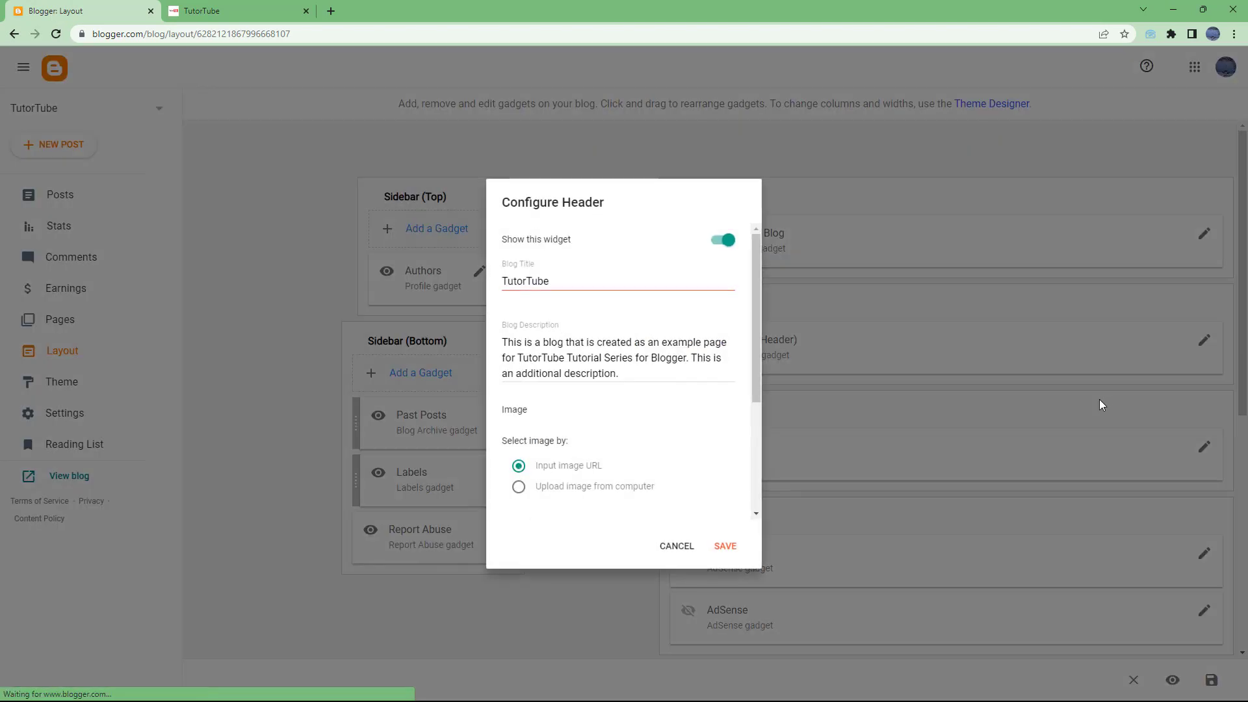
{"action": "left_click_drag", "start_coordinate": [749, 315], "coordinate": [764, 463]}
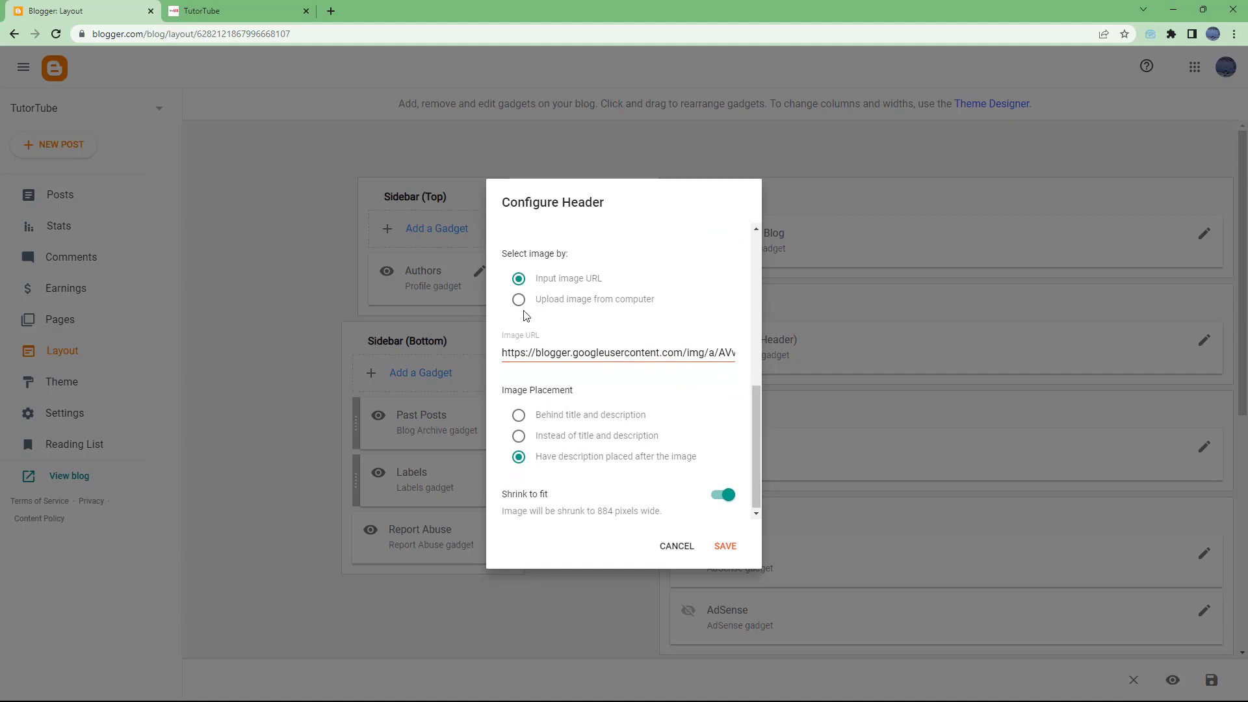
{"action": "left_click_drag", "start_coordinate": [530, 356], "coordinate": [756, 359]}
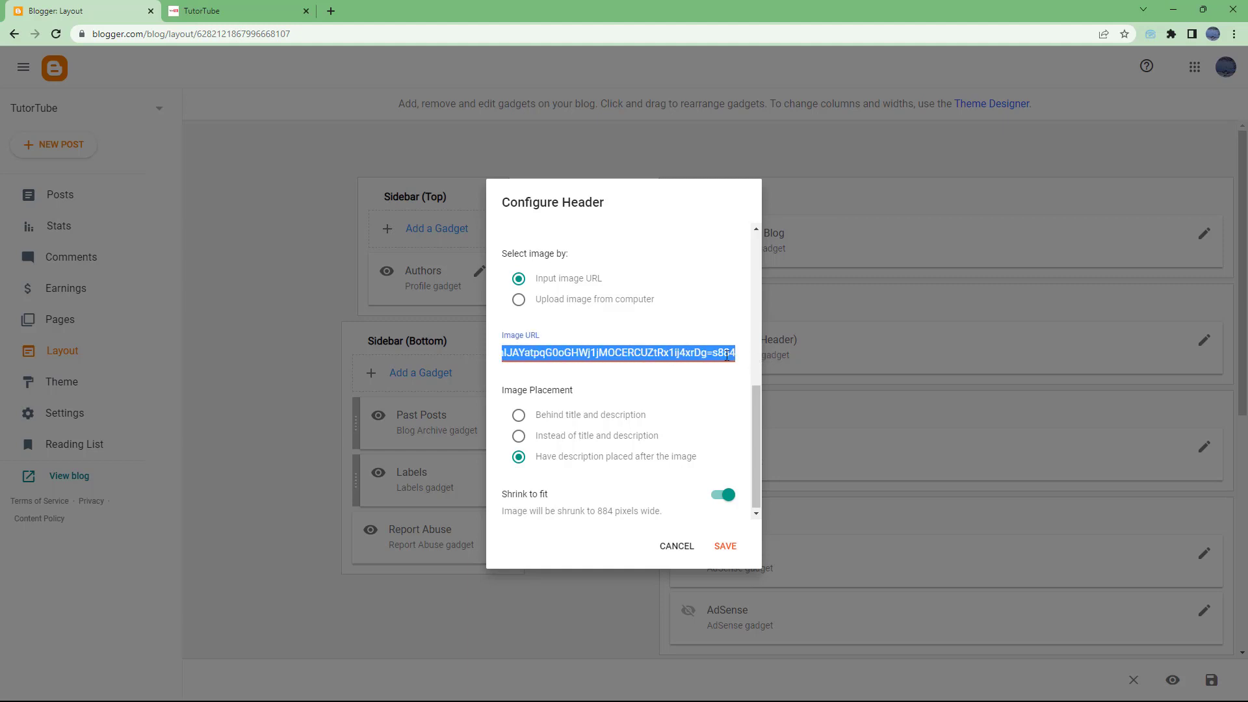
{"action": "left_click", "coordinate": [726, 353]}
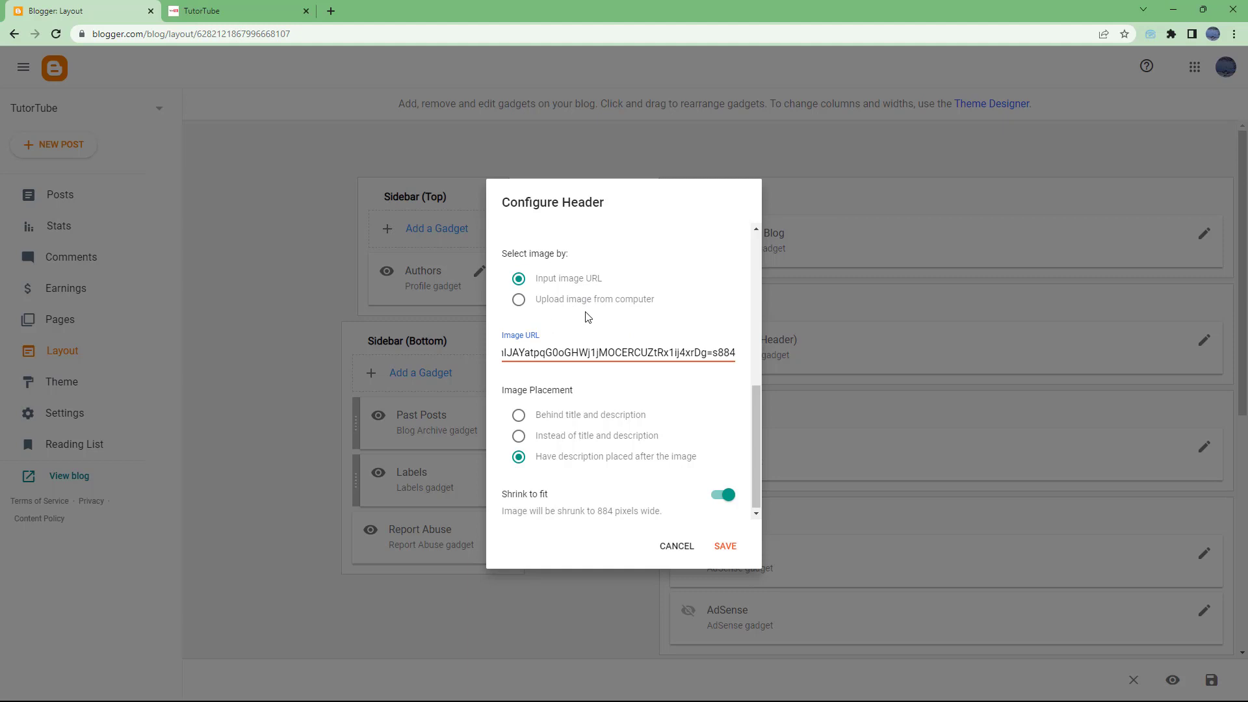
{"action": "left_click", "coordinate": [607, 299]}
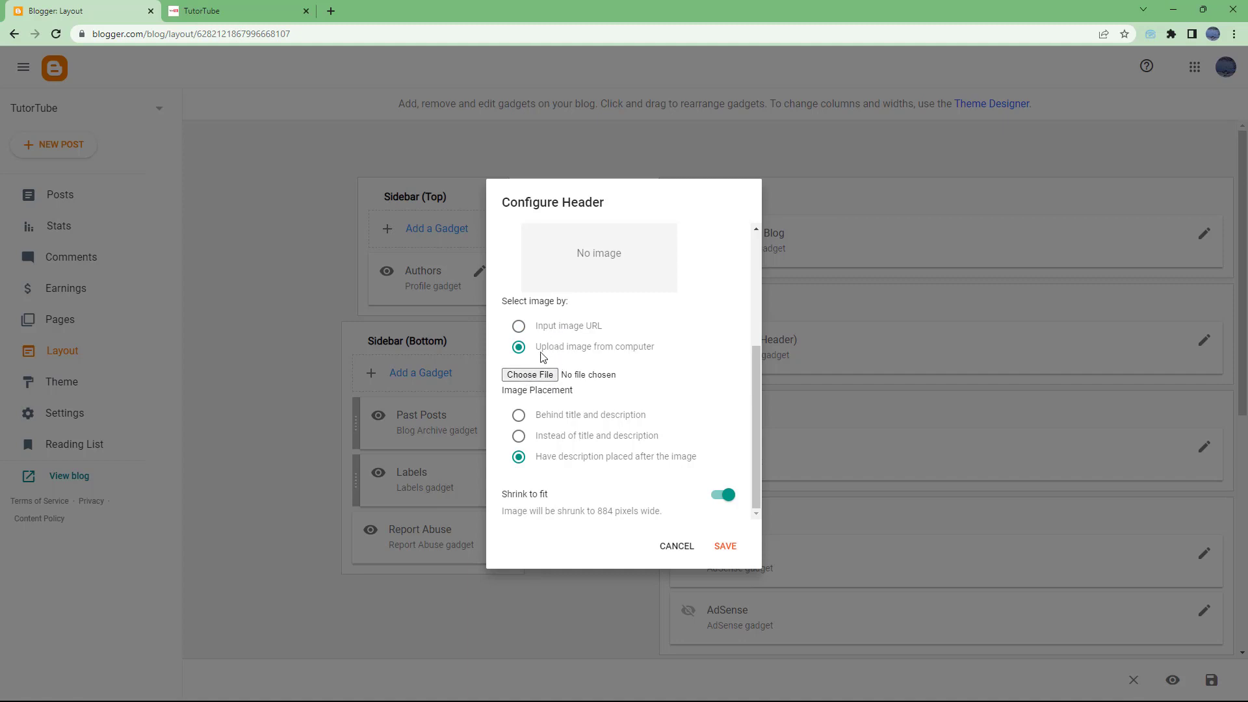
{"action": "left_click", "coordinate": [519, 326]}
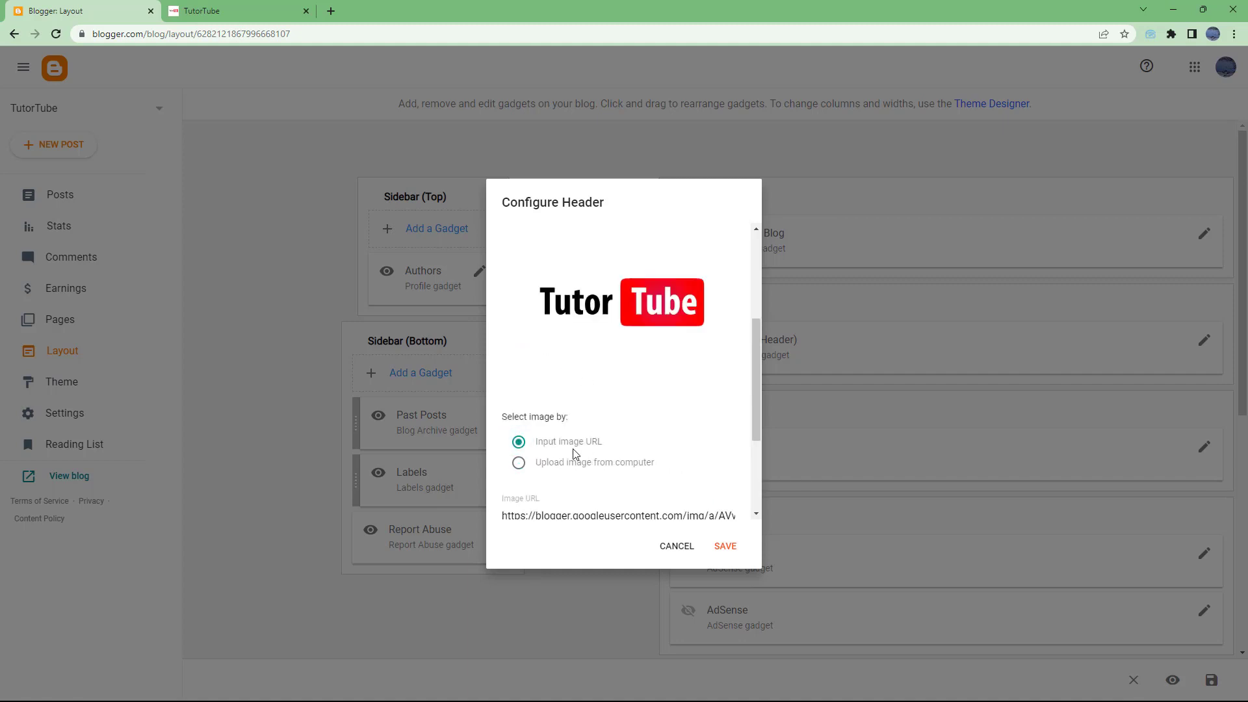
{"action": "scroll", "coordinate": [754, 360], "scroll_direction": "down", "scroll_amount": 1}
{"action": "scroll", "coordinate": [760, 400], "scroll_direction": "down", "scroll_amount": 1}
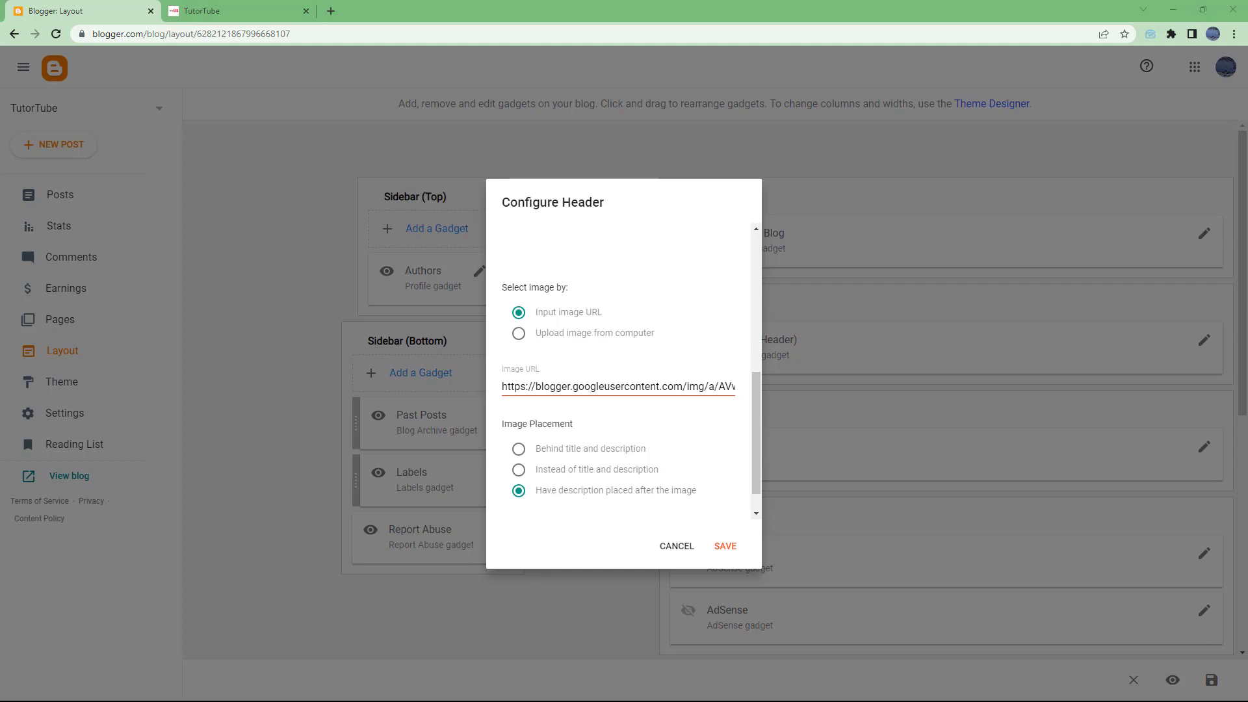
Replace the contents of the Image URL field with the pasted pixabay laptop image link
{"action": "triple_click", "coordinate": [620, 389]}
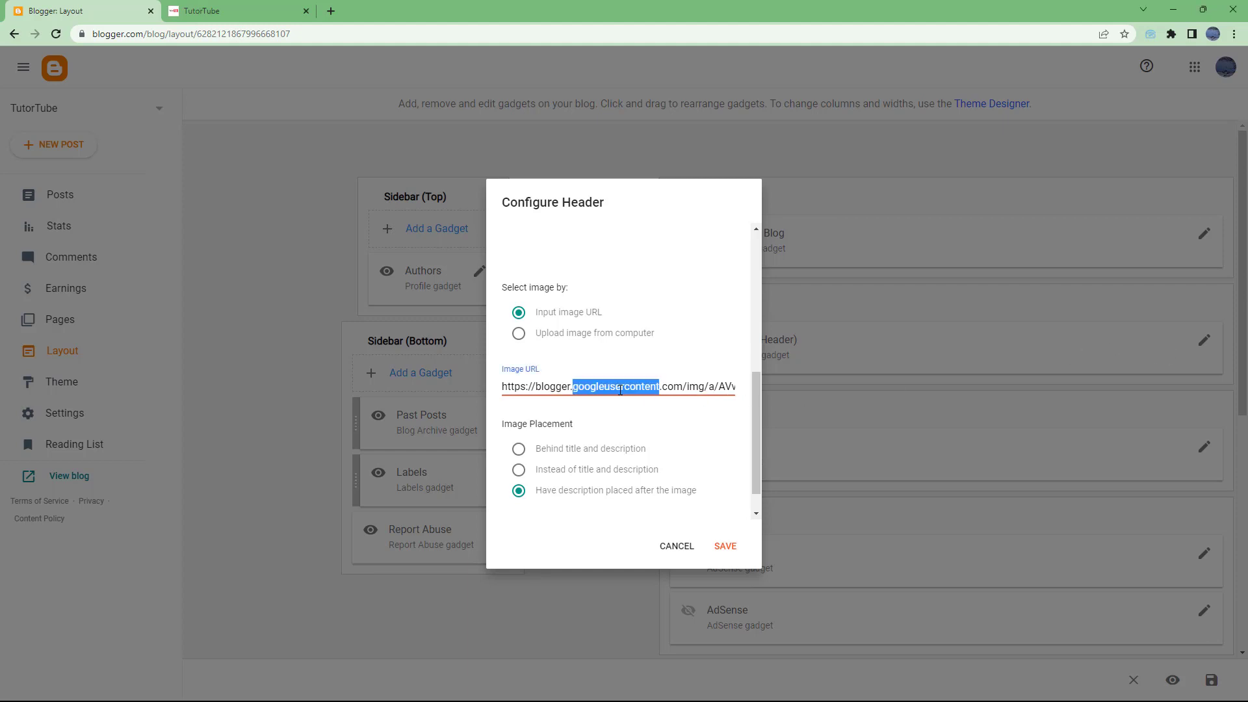
{"action": "right_click", "coordinate": [619, 389]}
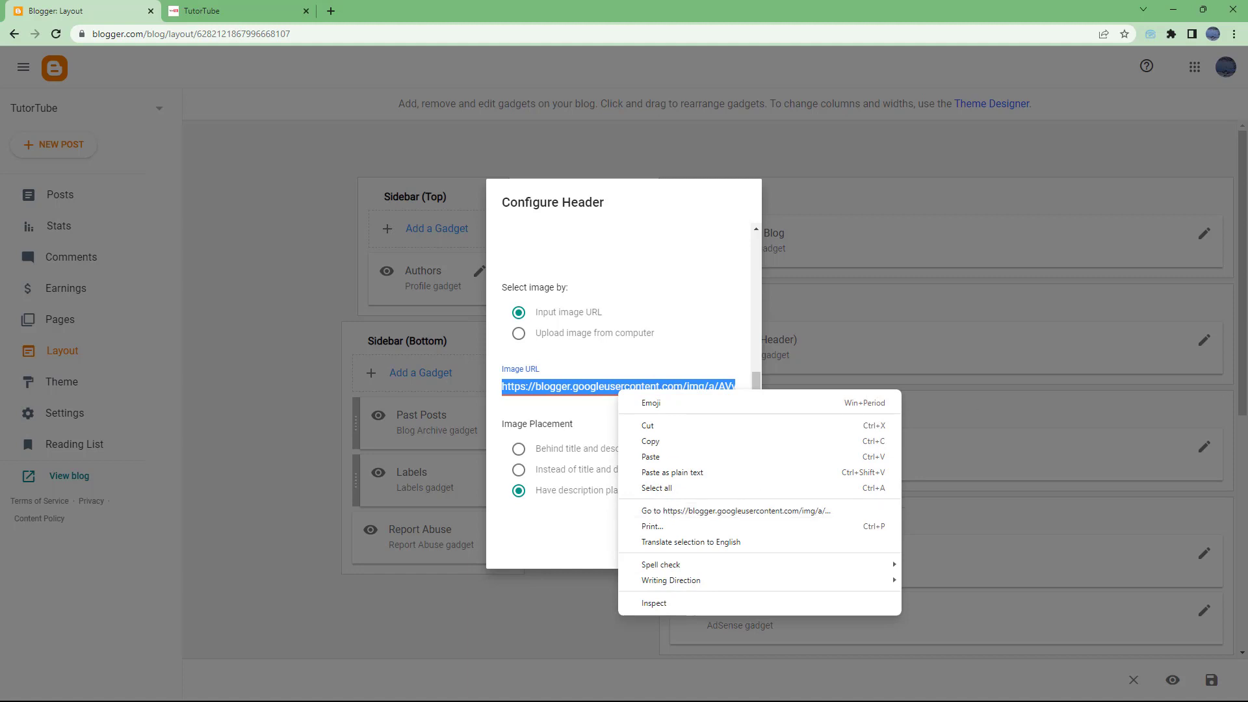
{"action": "key", "text": "Escape"}
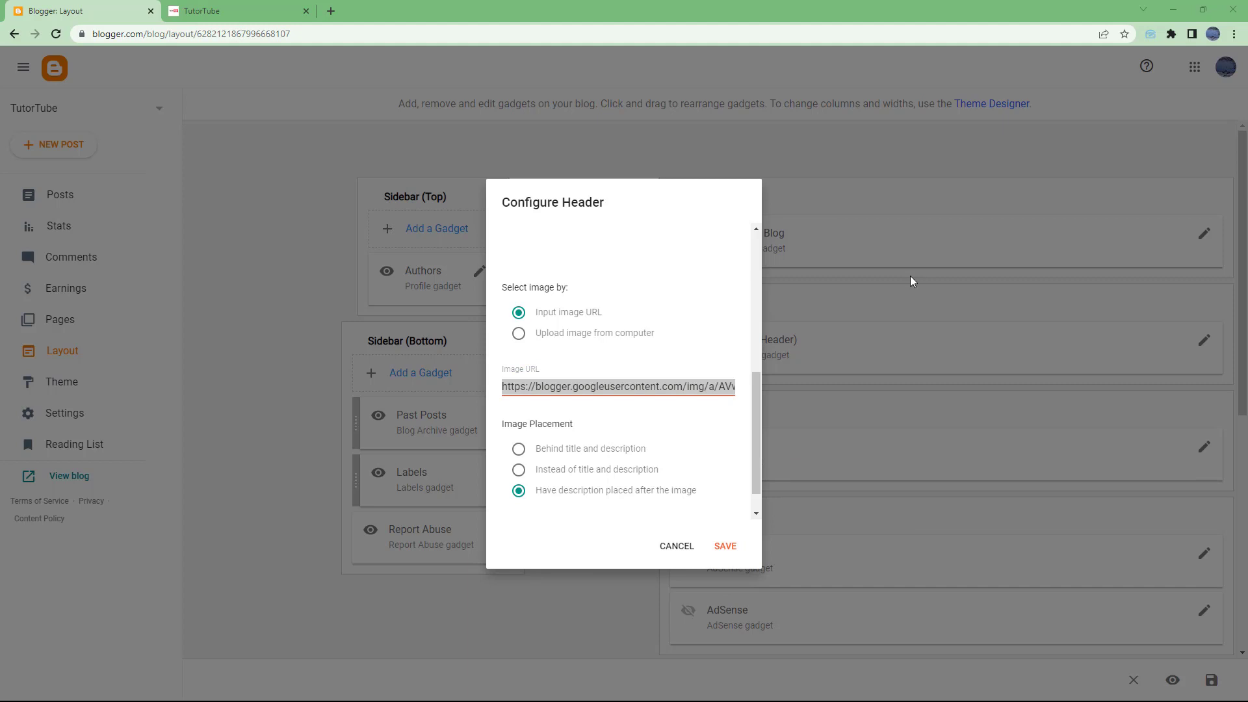
{"action": "right_click", "coordinate": [621, 390]}
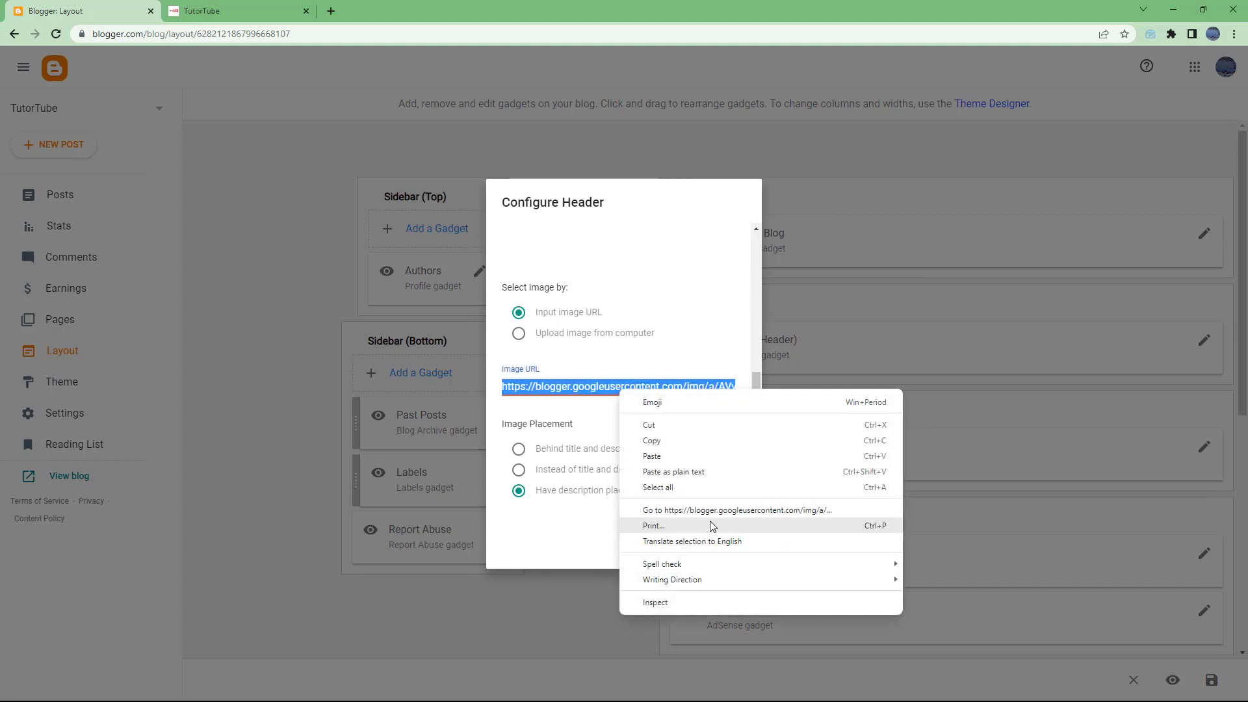
{"action": "left_click", "coordinate": [584, 384]}
{"action": "key", "text": "ctrl+v"}
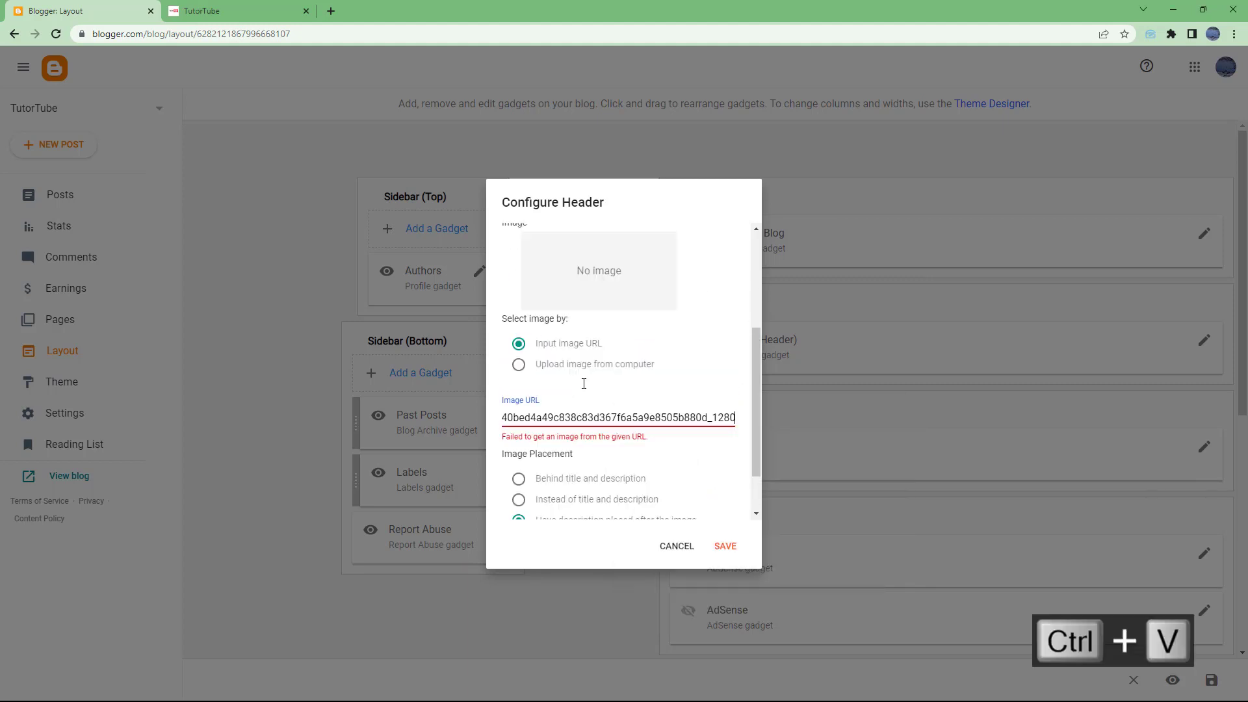
{"action": "triple_click", "coordinate": [635, 415]}
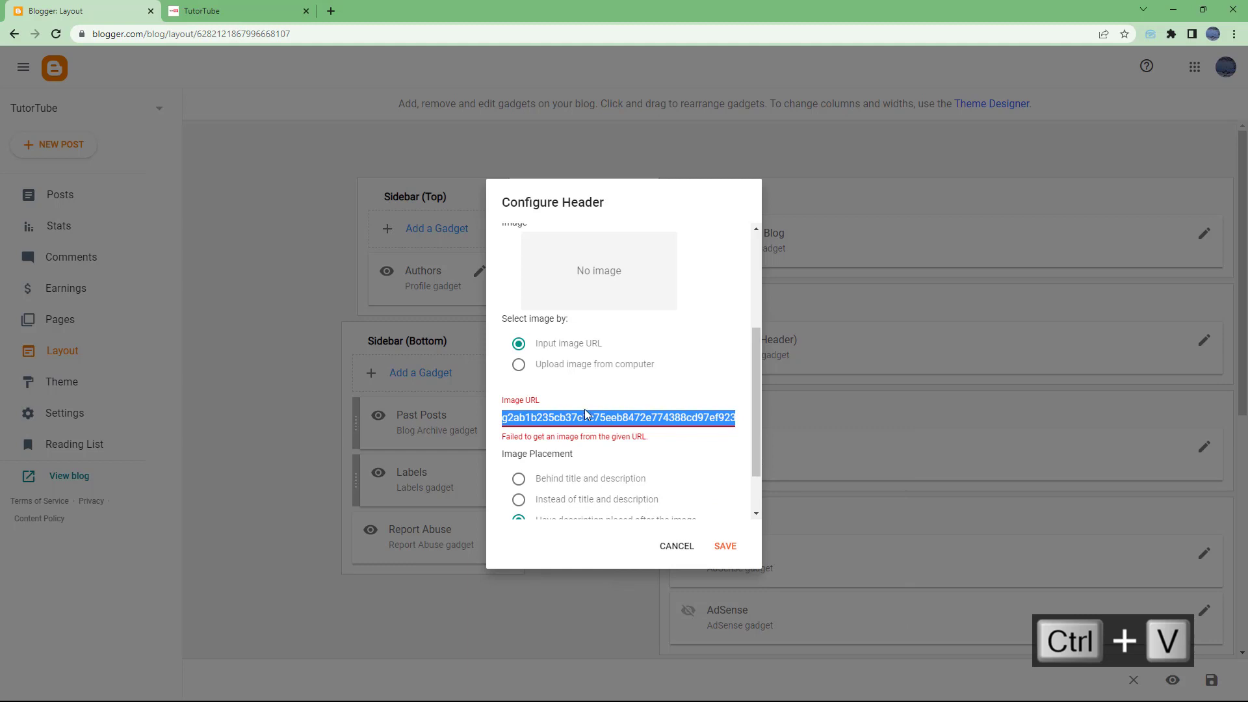
{"action": "key", "text": "ctrl+v"}
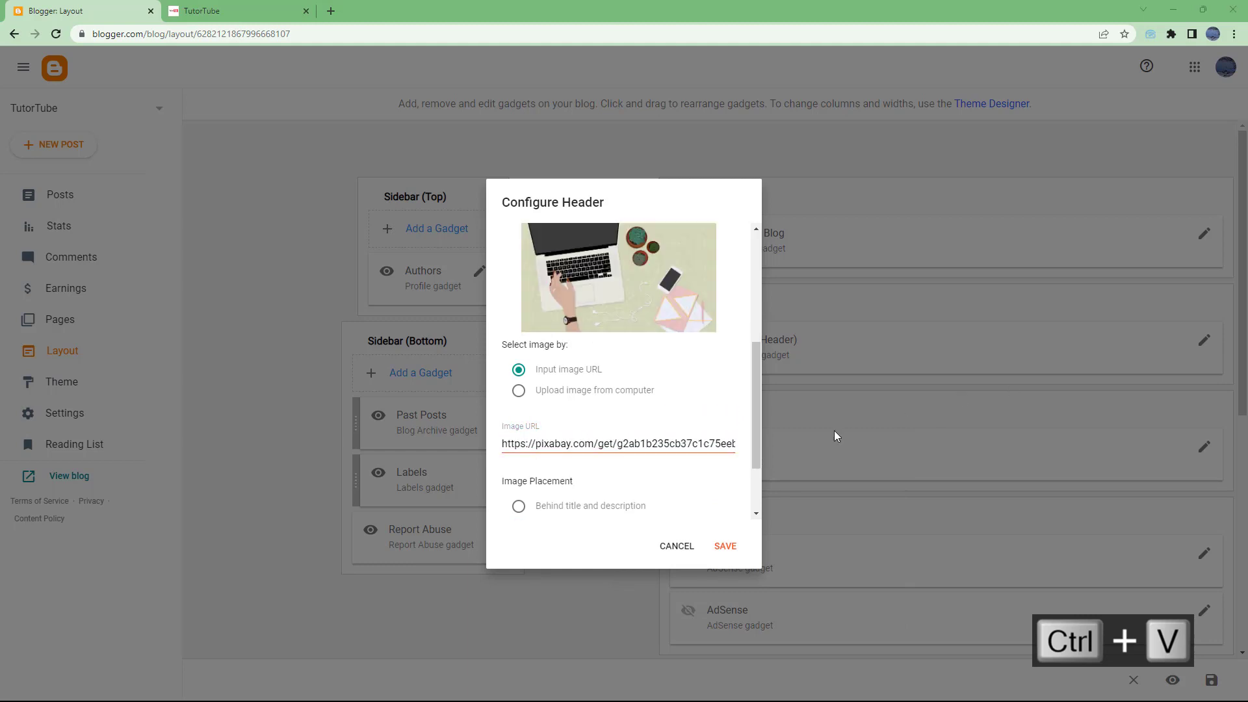
Place the laptop image instead of the title and description, save, and reload the blog
{"action": "left_click_drag", "start_coordinate": [755, 397], "coordinate": [759, 357]}
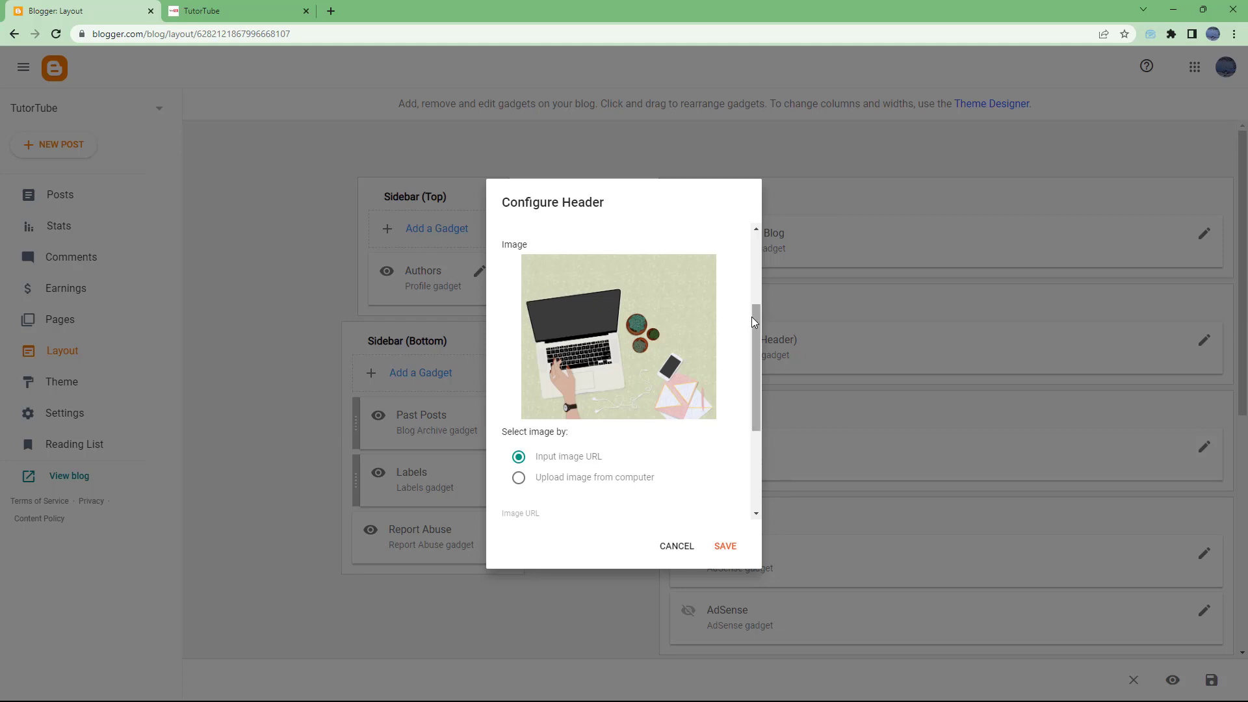
{"action": "left_click_drag", "start_coordinate": [756, 322], "coordinate": [761, 391]}
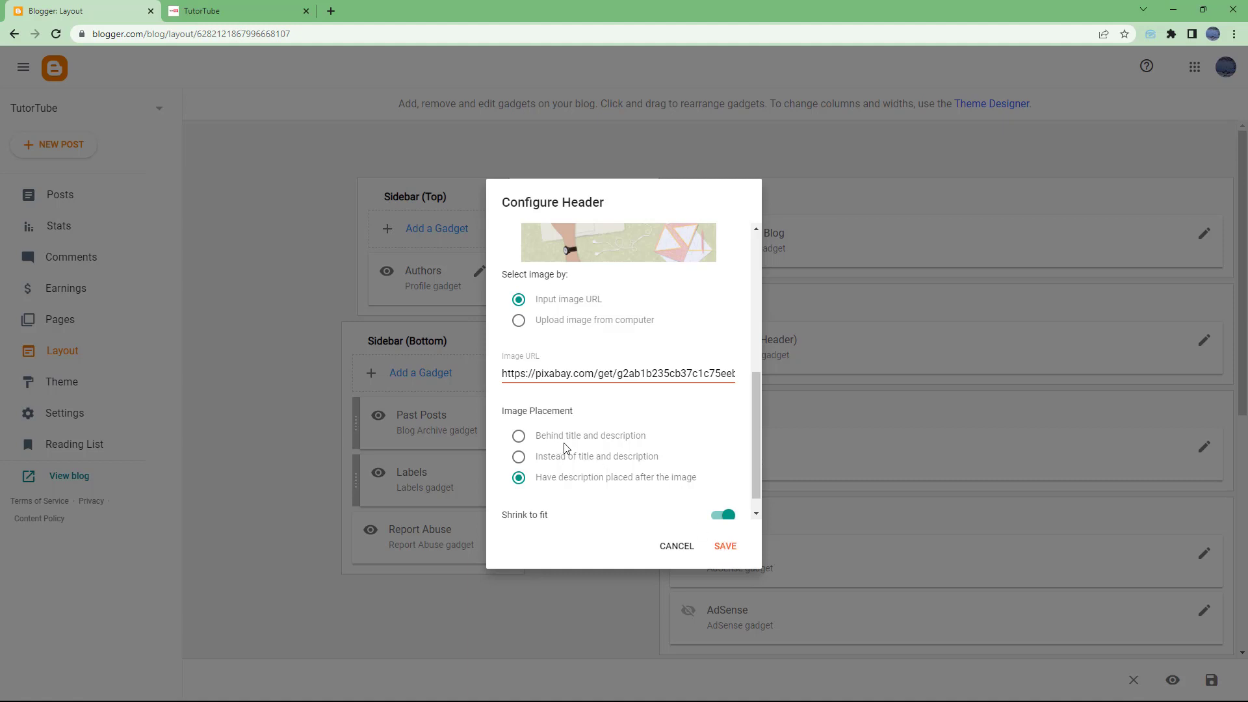
{"action": "left_click", "coordinate": [581, 460]}
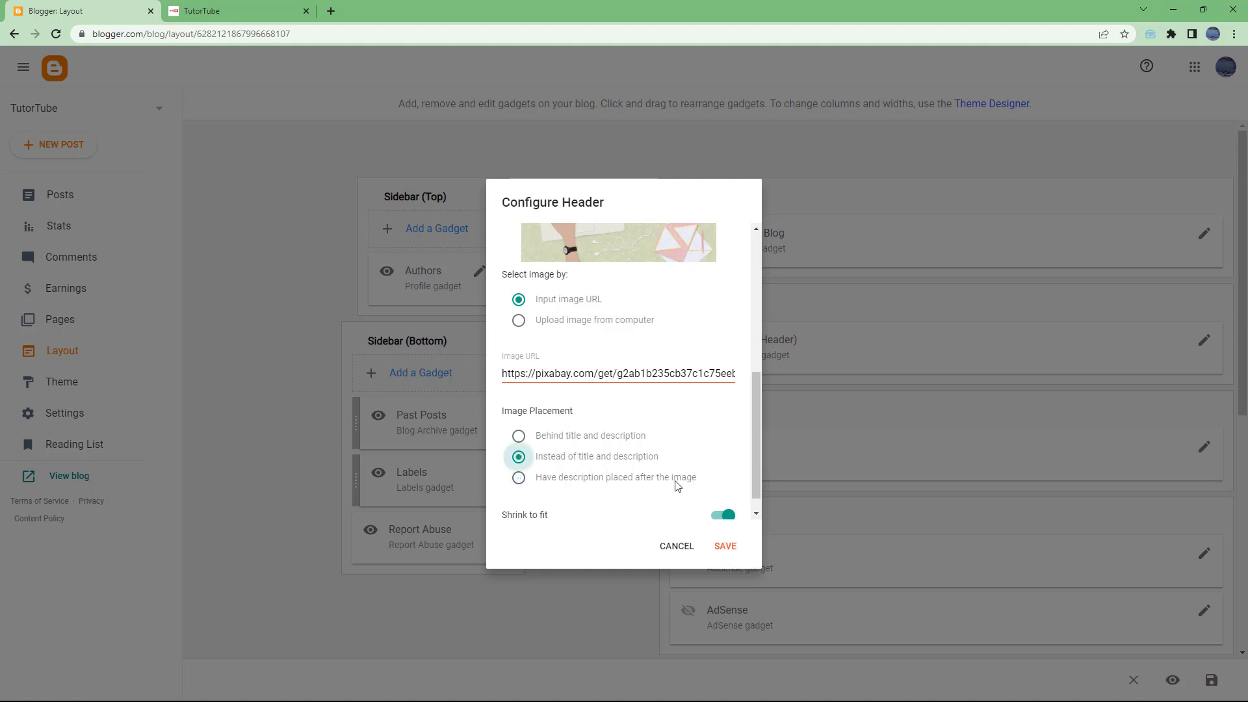
{"action": "left_click", "coordinate": [724, 547]}
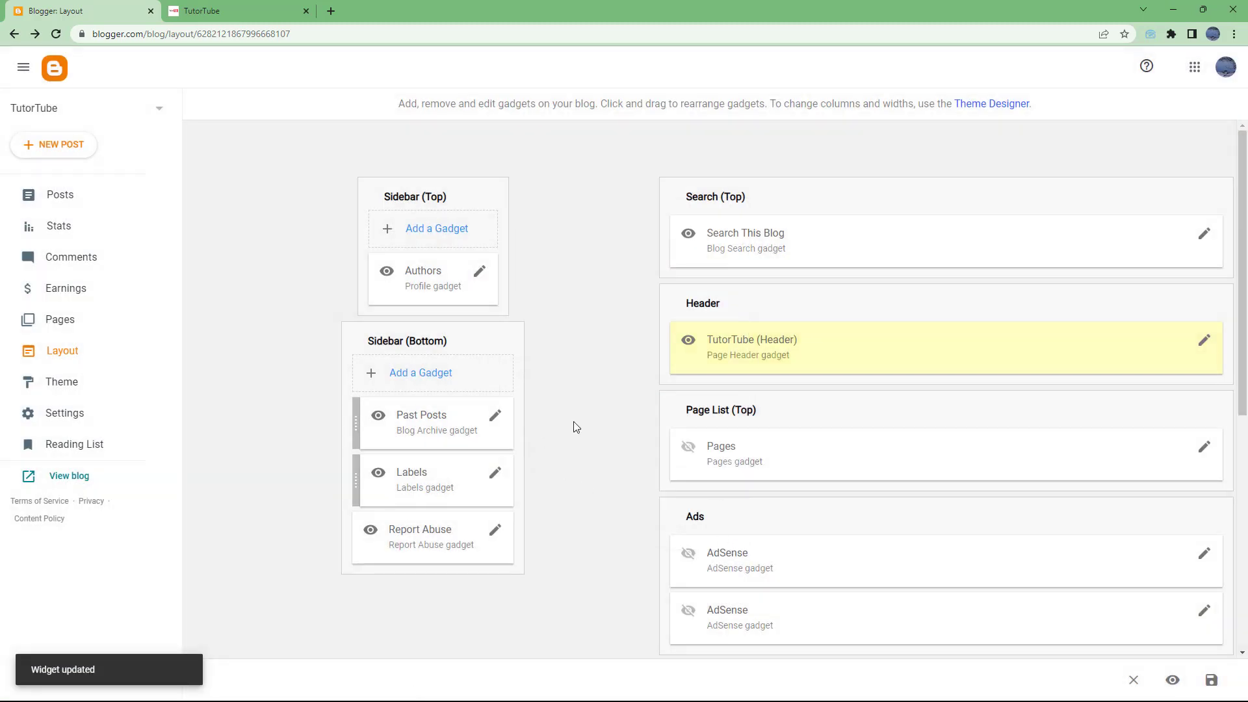
{"action": "left_click", "coordinate": [216, 11]}
{"action": "left_click", "coordinate": [56, 35]}
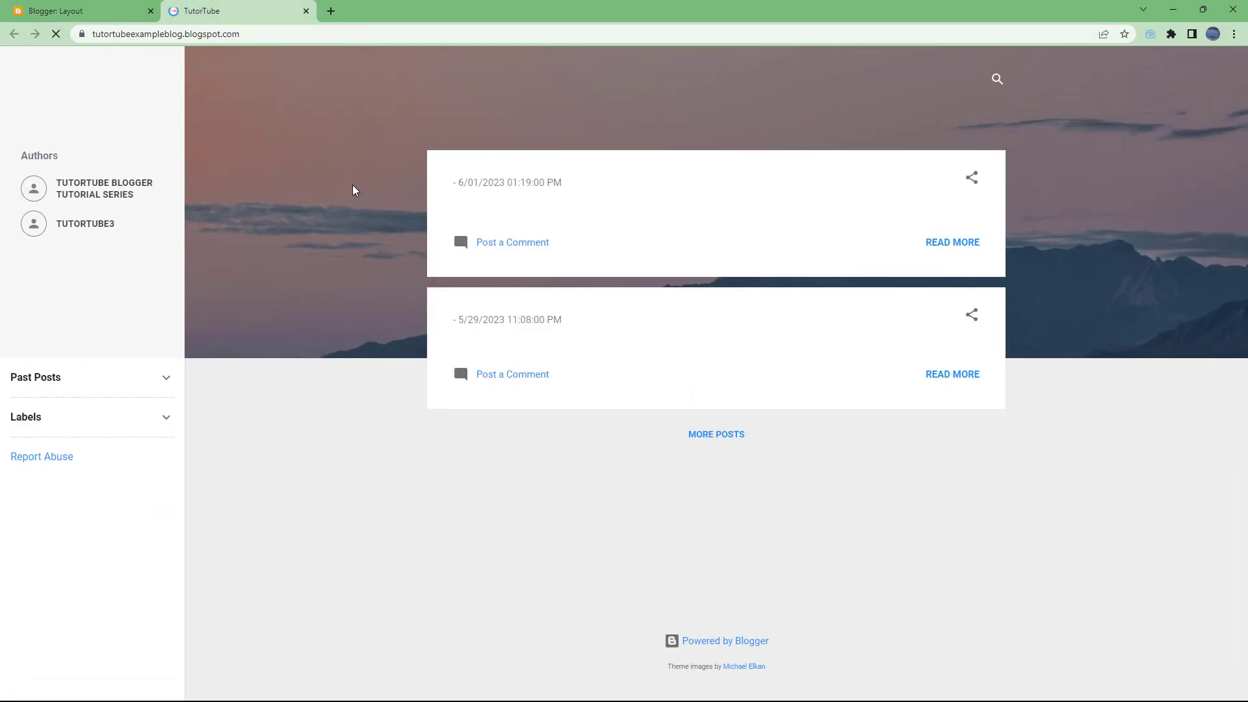